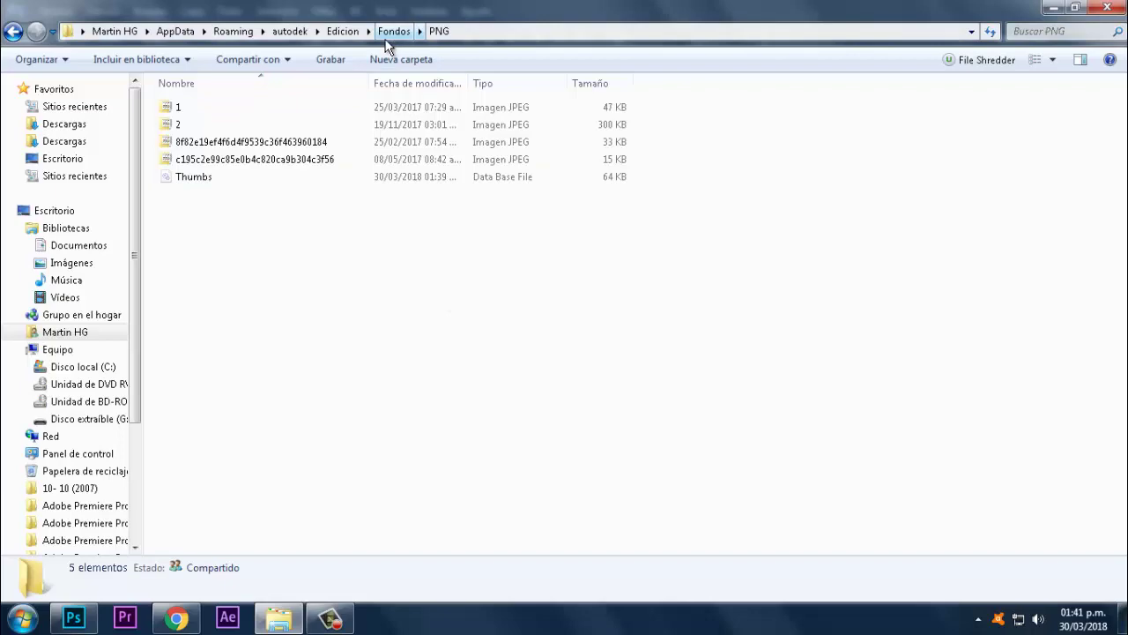
Step: Browse the images in the Fondos folder for a background picture
click(392, 32)
click(574, 280)
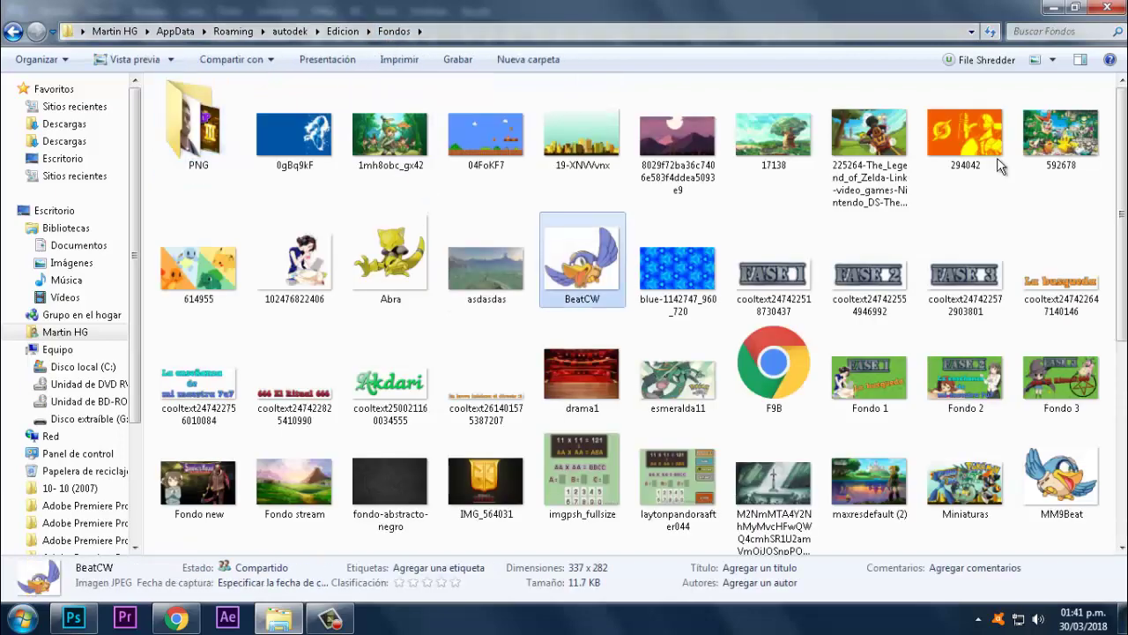
scroll(837, 291, down, 2)
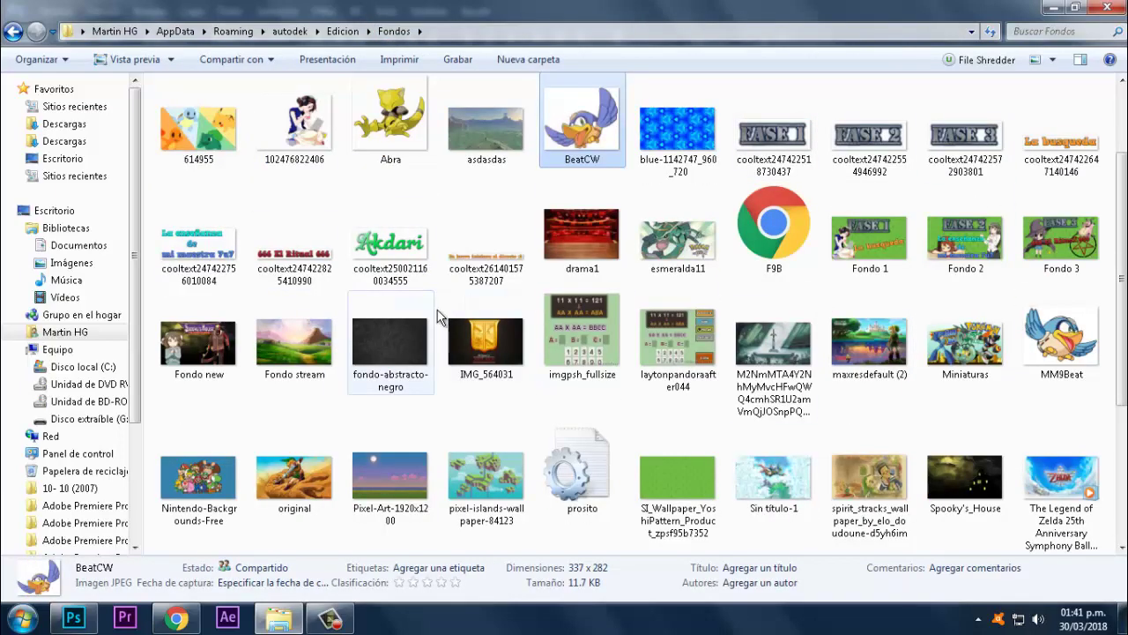
scroll(441, 317, down, 4)
click(667, 490)
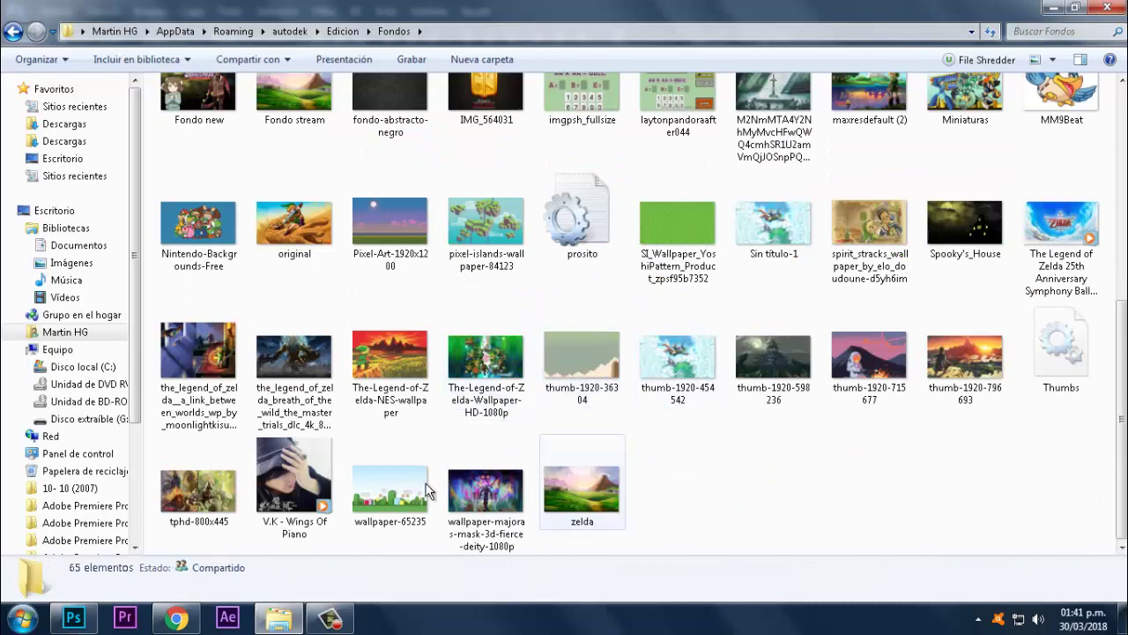
click(407, 487)
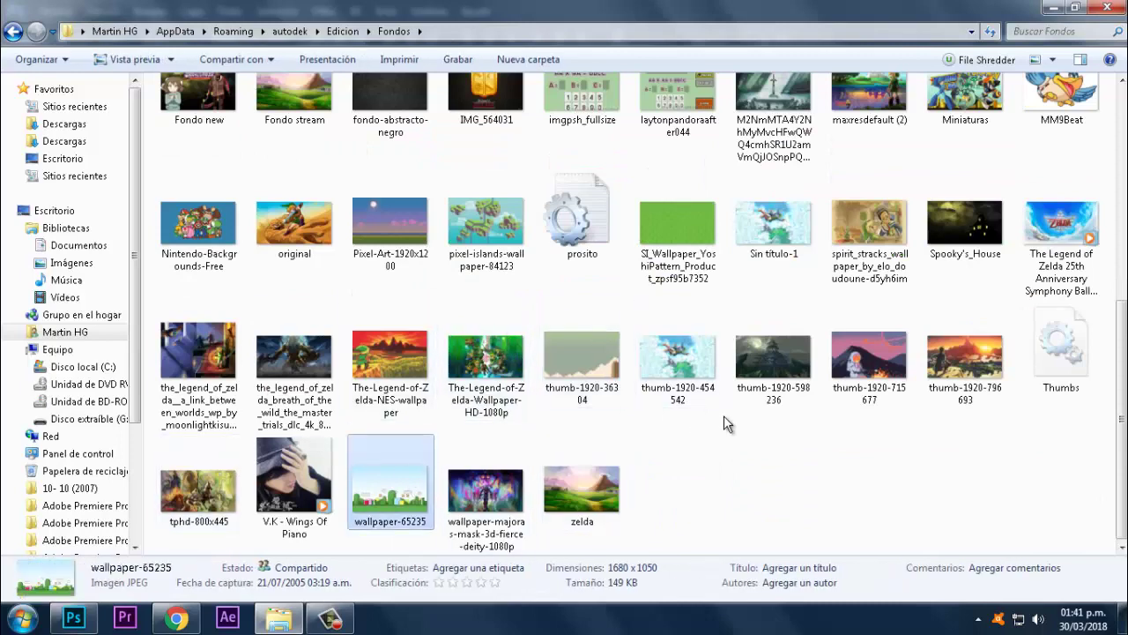
scroll(724, 415, up, 5)
click(678, 139)
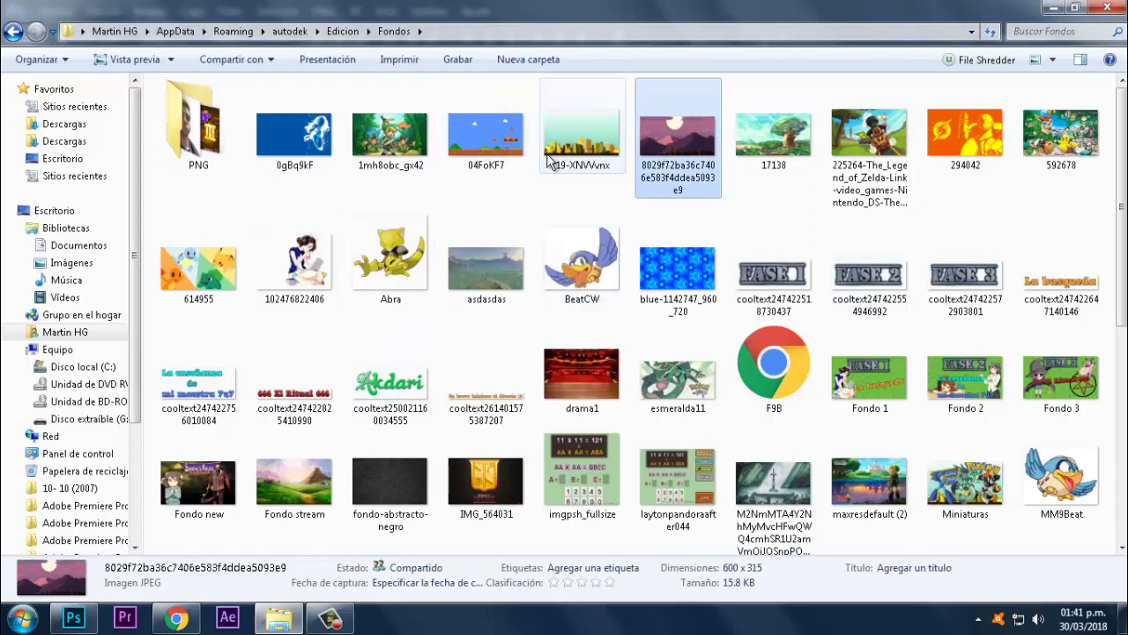
click(524, 161)
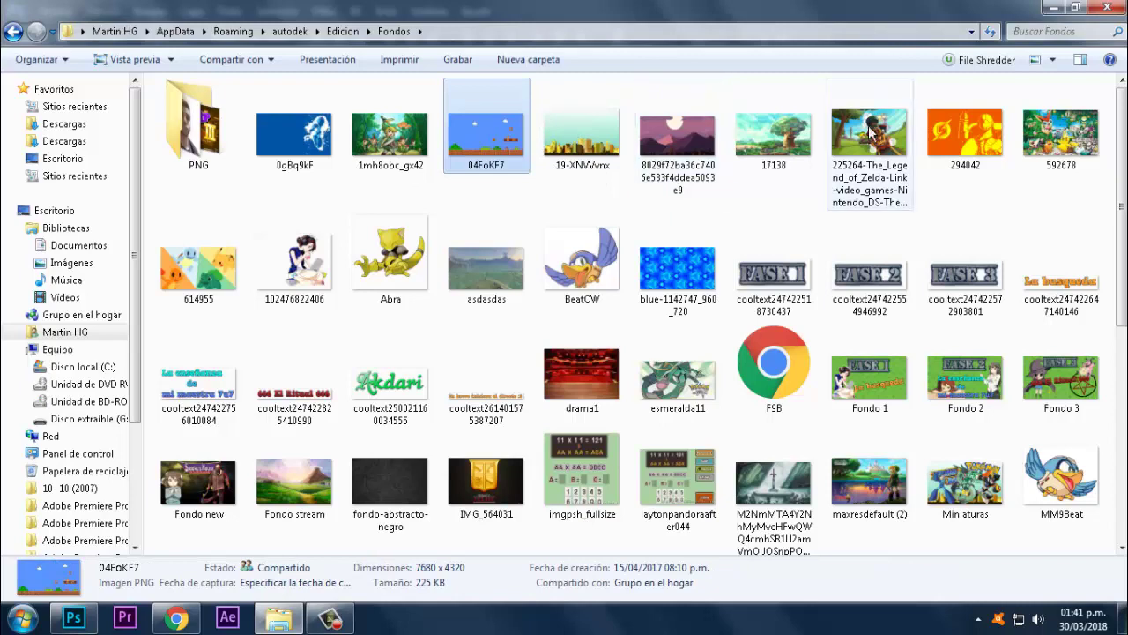
click(1098, 138)
click(869, 136)
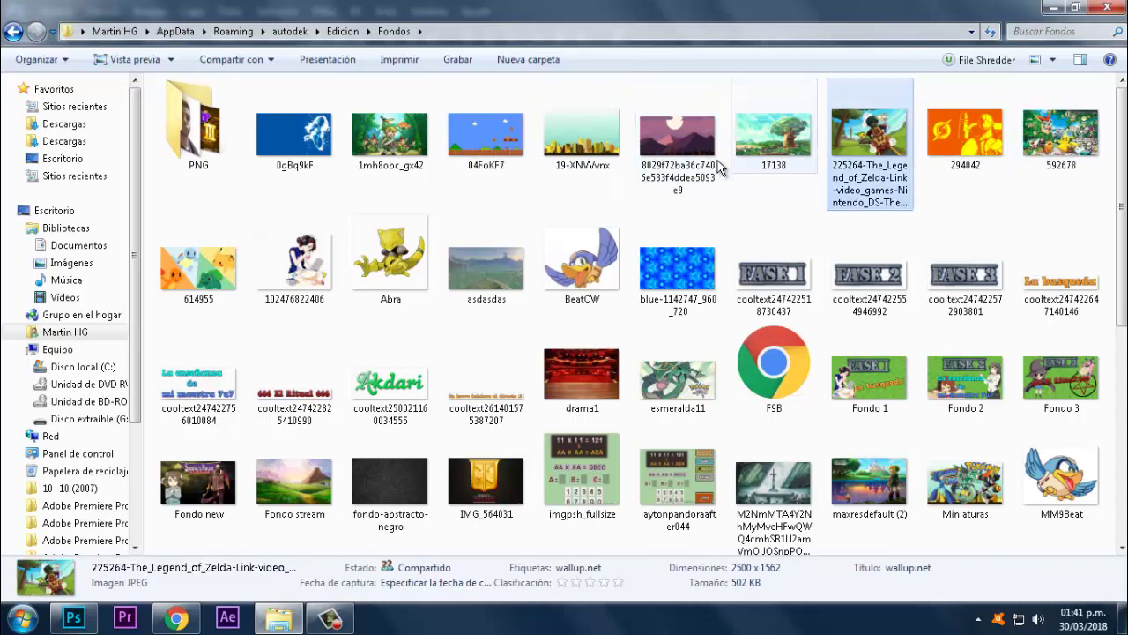
Step: Open the asdasdas landscape image from the Fondos folder in Photoshop and widen its document window
click(503, 254)
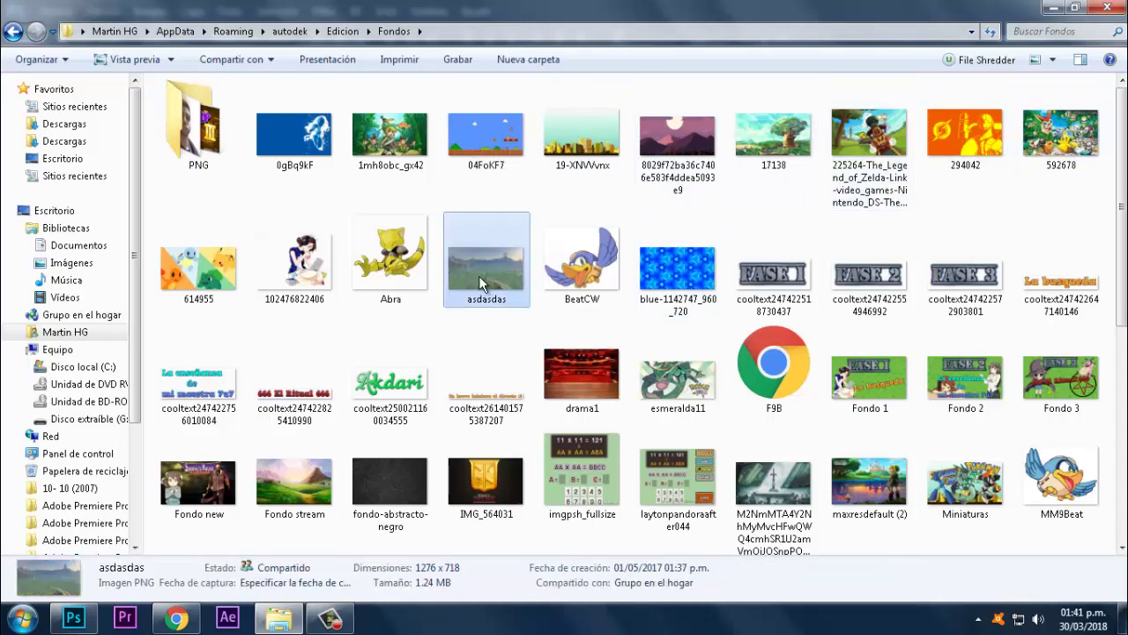
drag(478, 275, 448, 340)
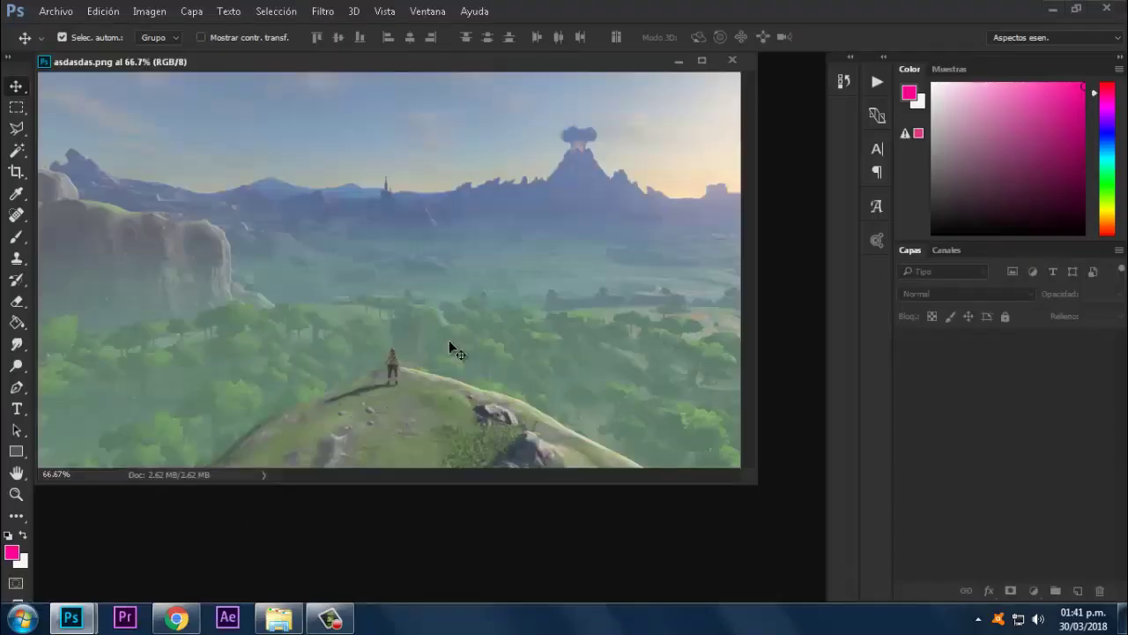
drag(753, 480, 849, 474)
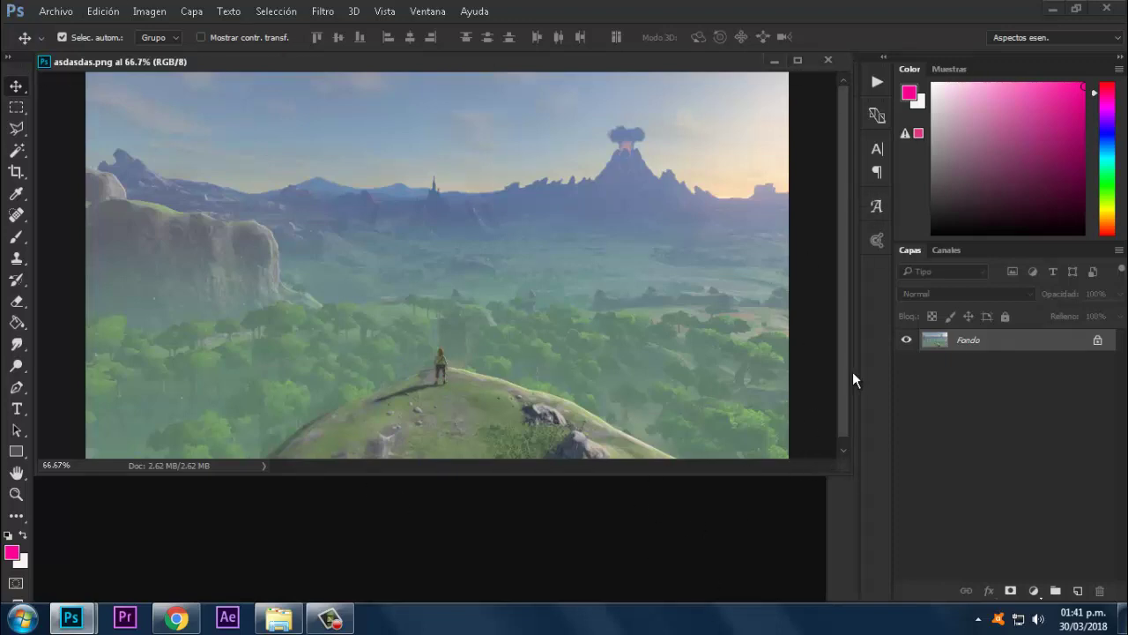
Step: Place the 10-2-minecraft-ground-png-thumb image from the Edicion folder into the landscape, on the right side below the volcano
click(282, 626)
click(351, 36)
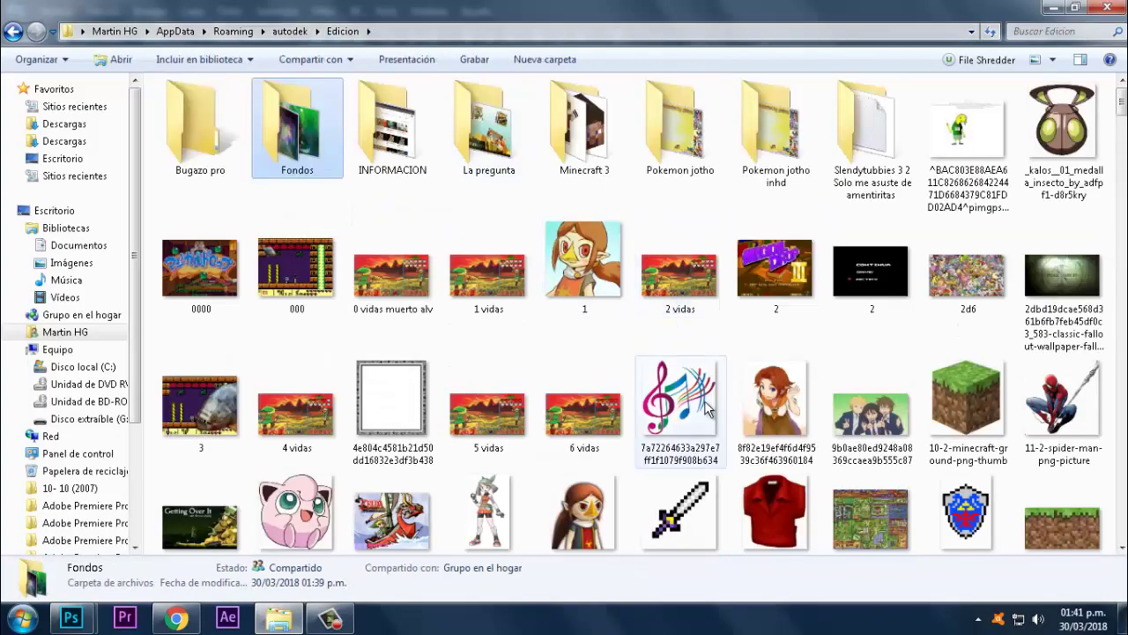
click(985, 395)
drag(986, 395, 482, 330)
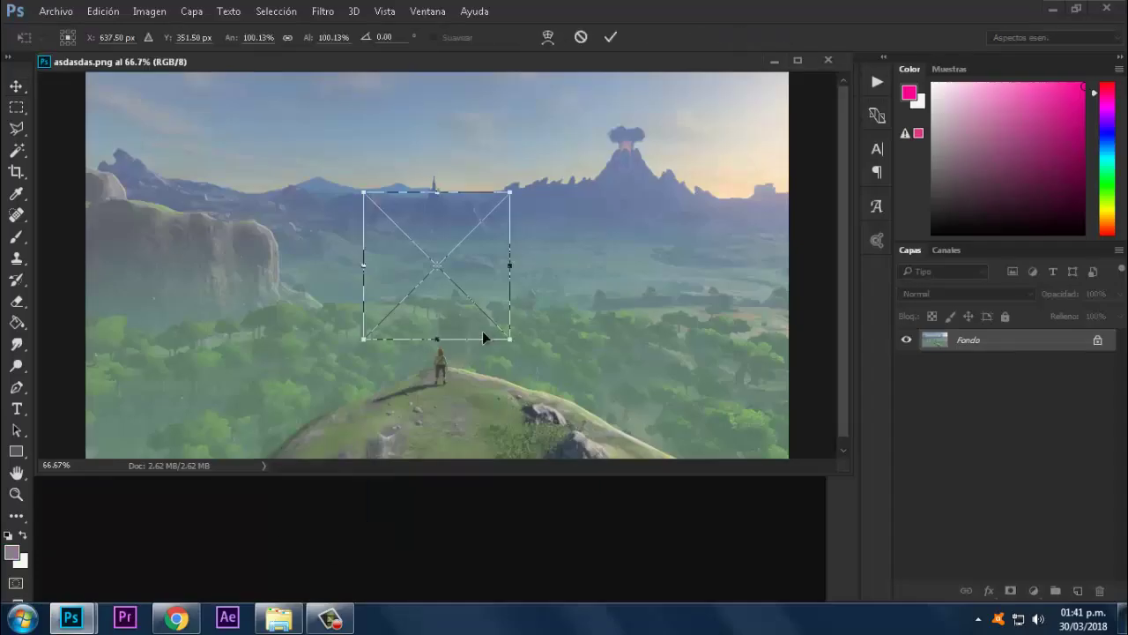
drag(440, 278, 697, 313)
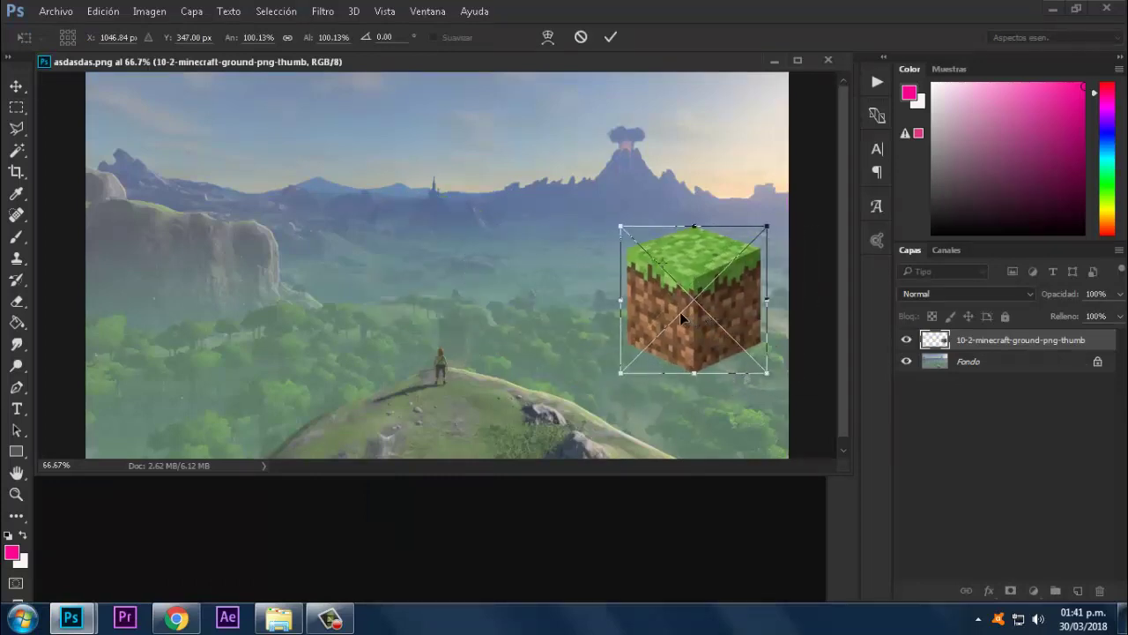
key(Return)
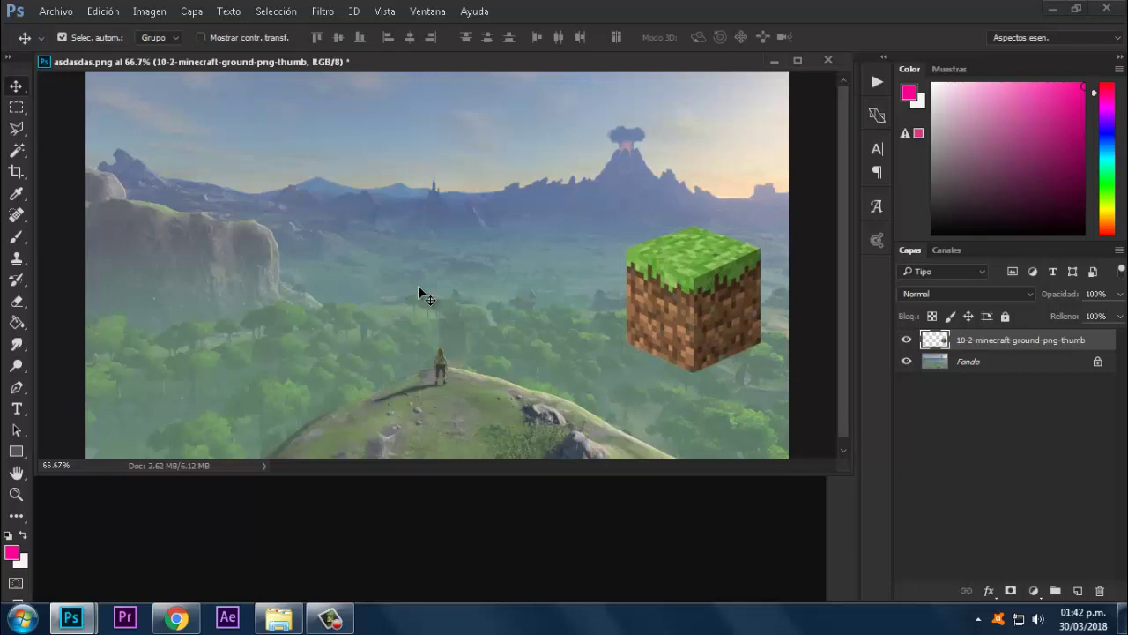
Step: Try to place the portrait JPEG from the PNG folder inside Fondos over the left half of the landscape
click(297, 623)
scroll(361, 143, up, 1)
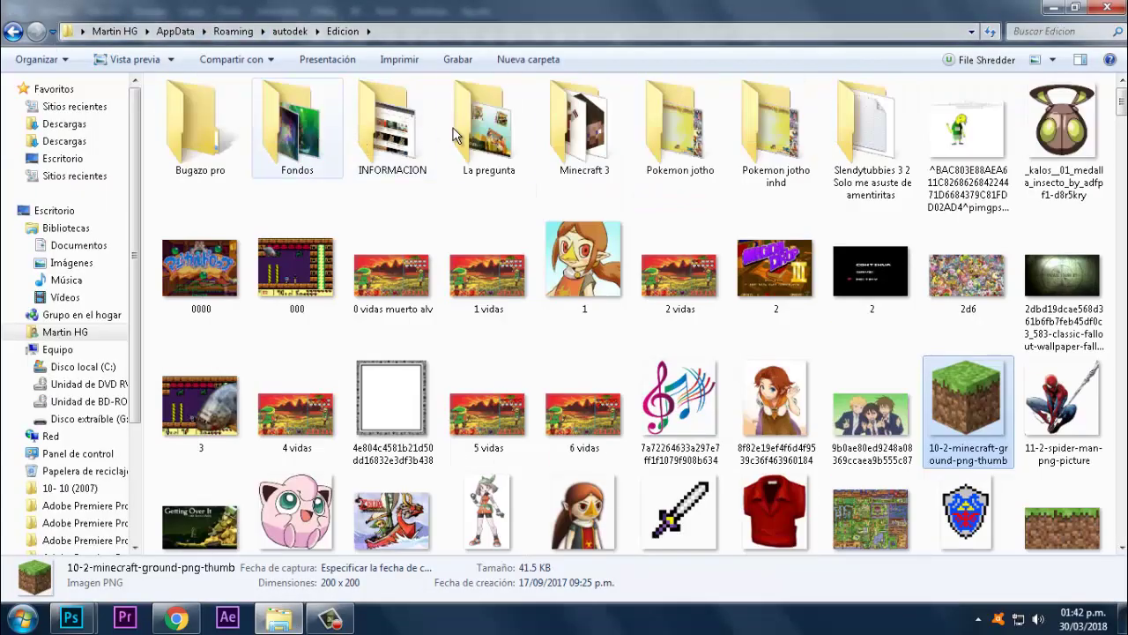
click(390, 123)
double_click(297, 124)
double_click(189, 123)
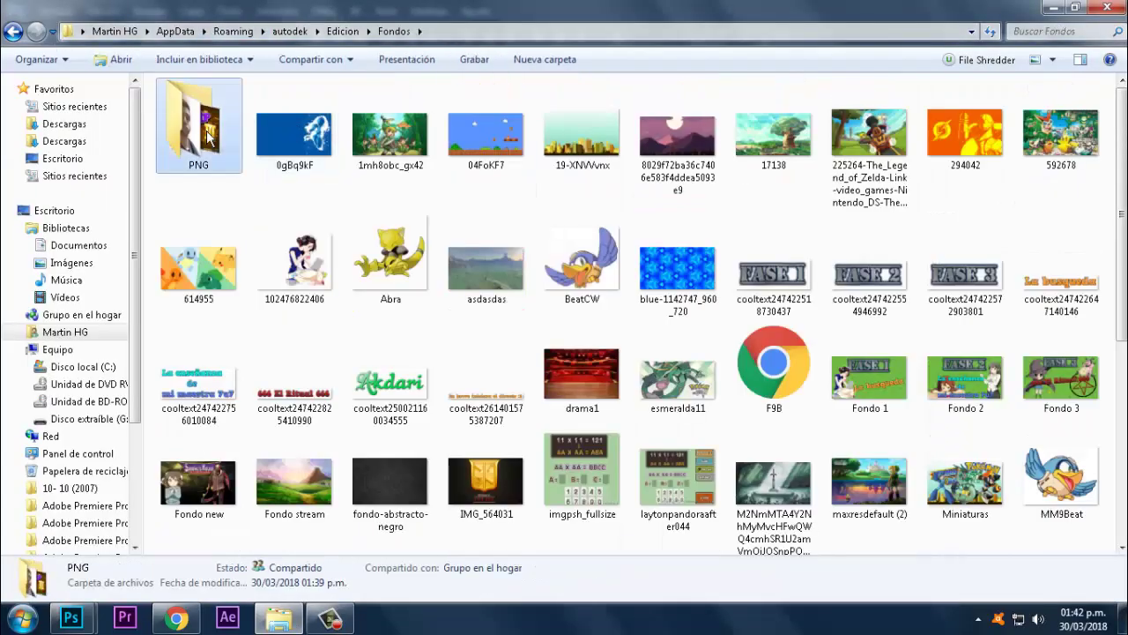
drag(480, 176, 321, 300)
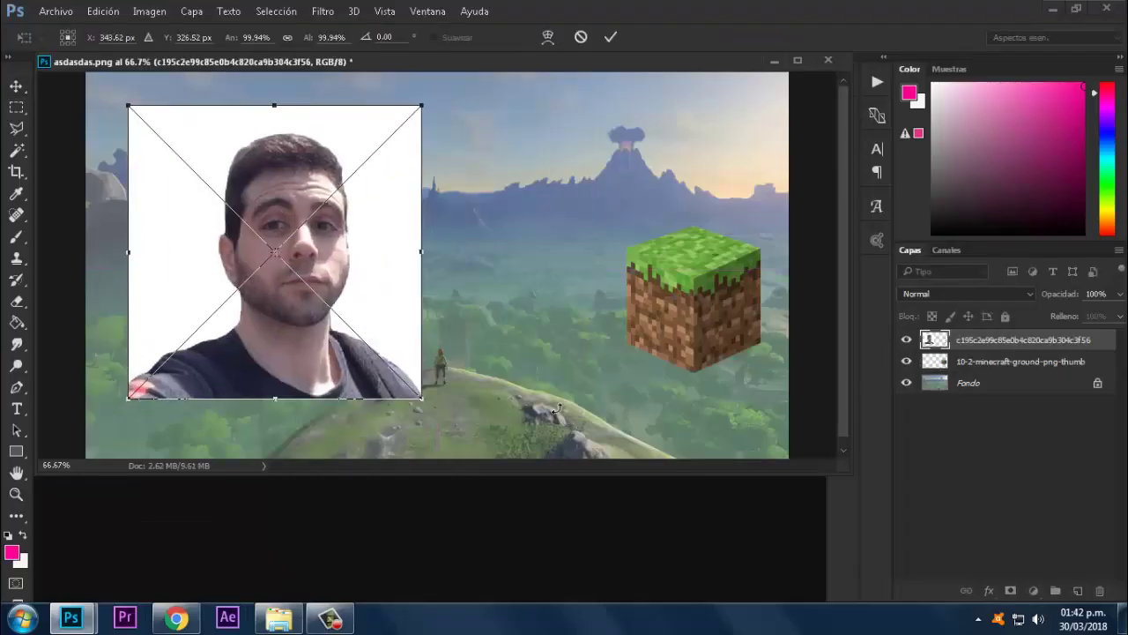
key(Return)
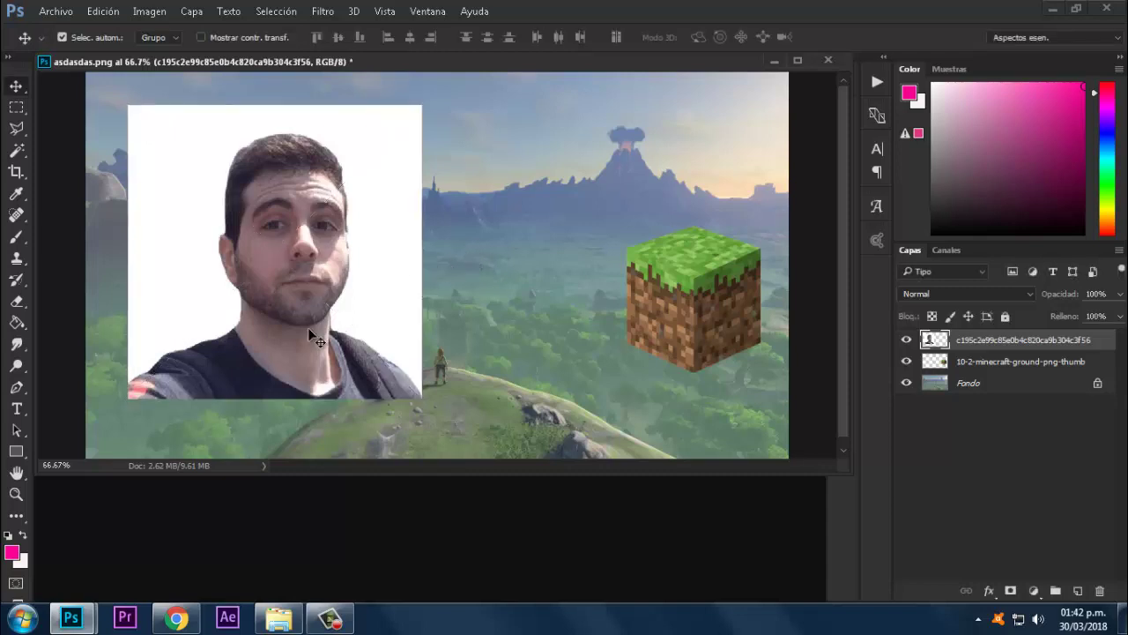
key(ctrl+z)
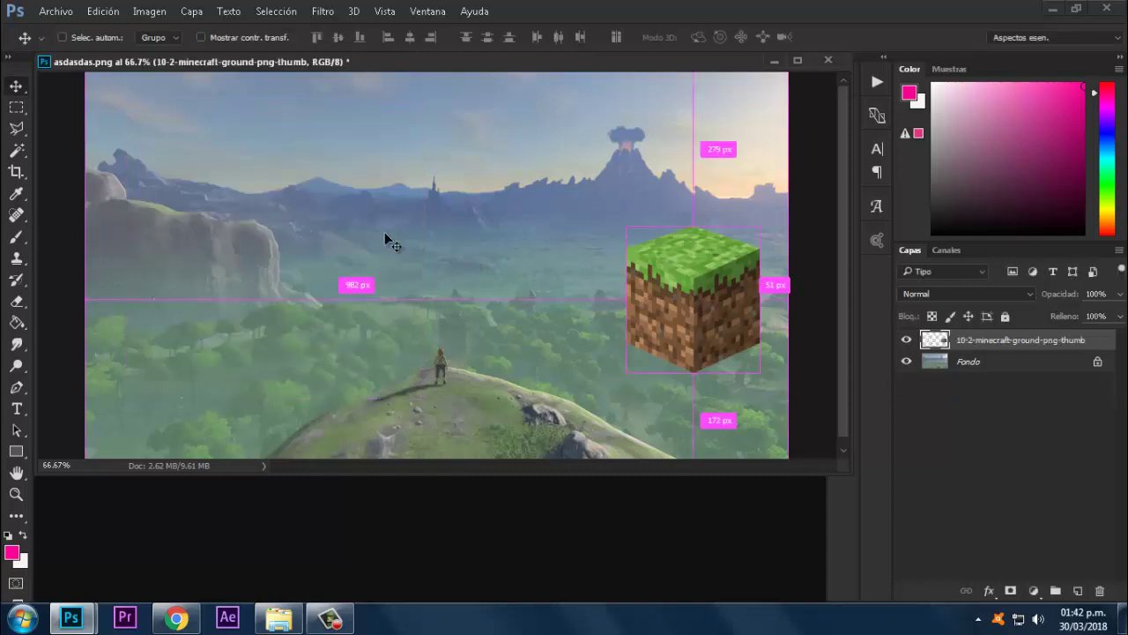
key(ctrl)
Step: Look through the JPEG images in the PNG folder inside Fondos
click(278, 617)
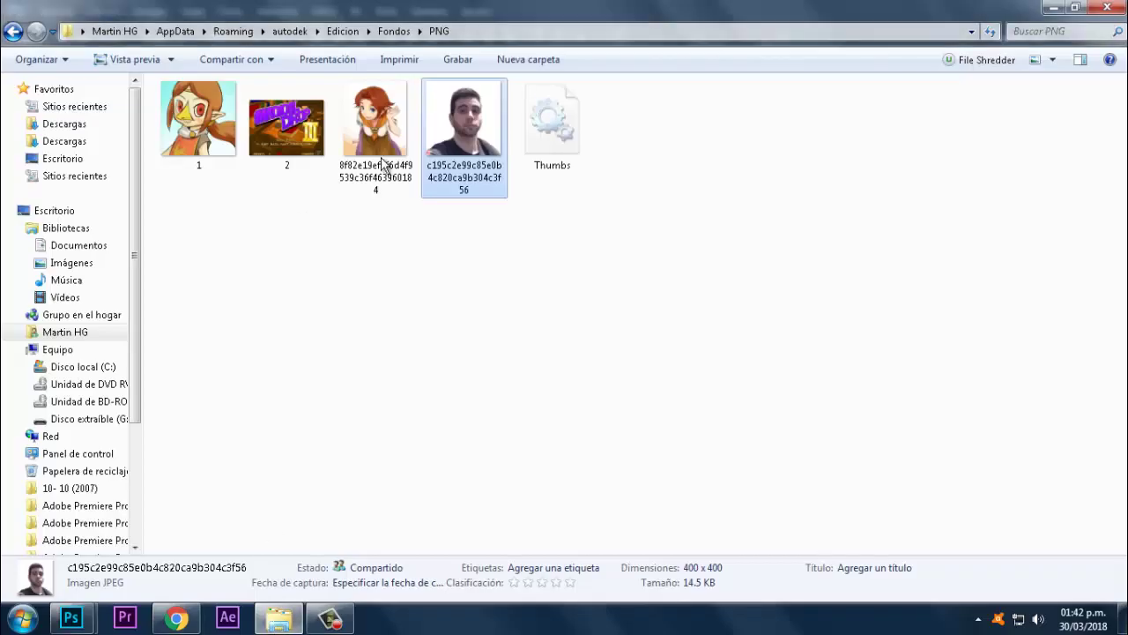
click(204, 119)
click(368, 108)
click(201, 119)
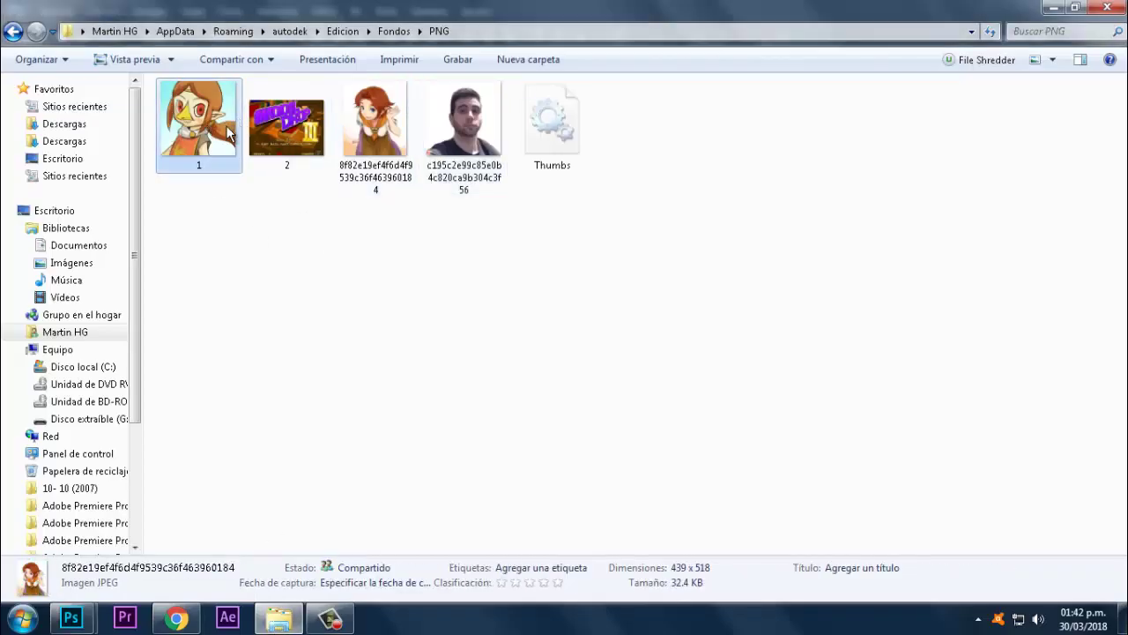
click(287, 123)
click(375, 119)
click(499, 137)
click(531, 360)
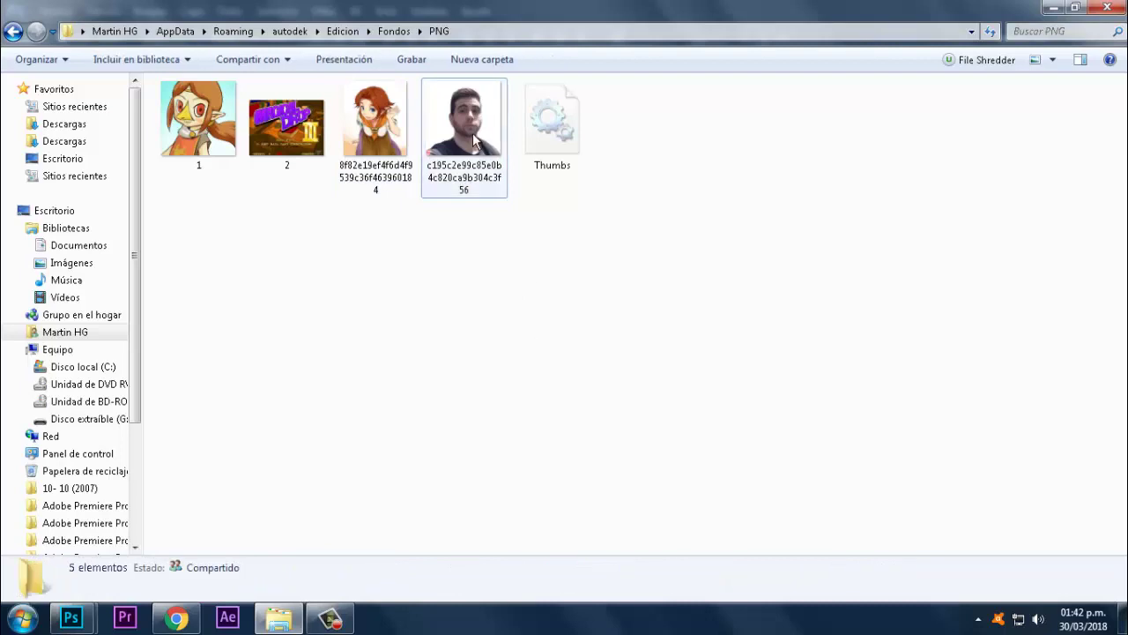
Step: Open the portrait JPEG as a separate Photoshop document over the landscape and unlock its background layer
drag(479, 141, 457, 531)
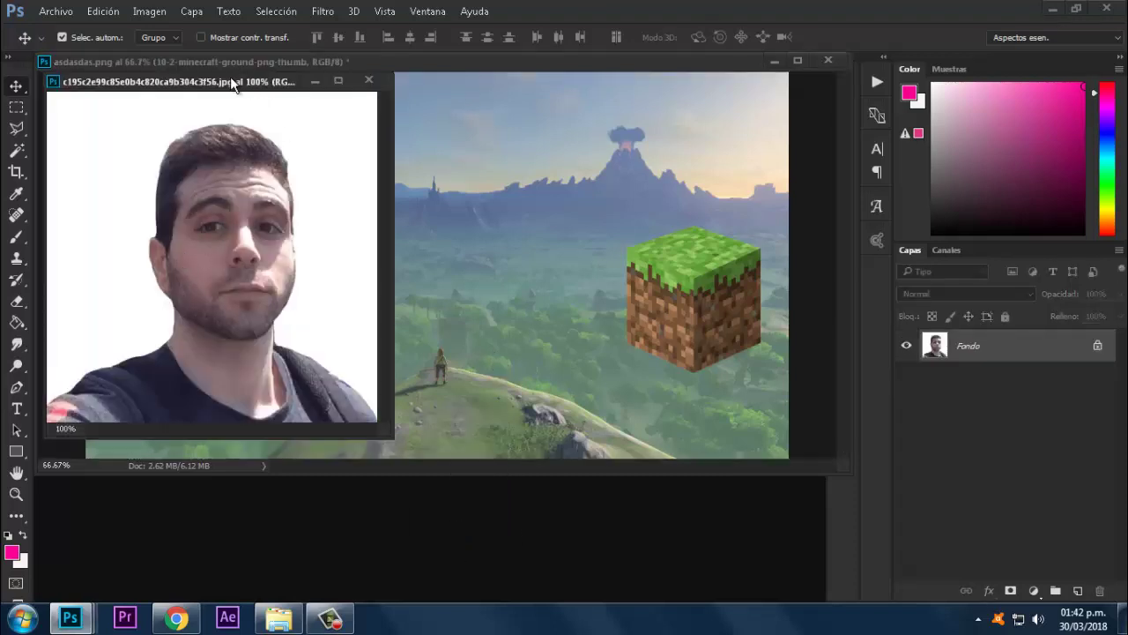
drag(232, 78, 303, 65)
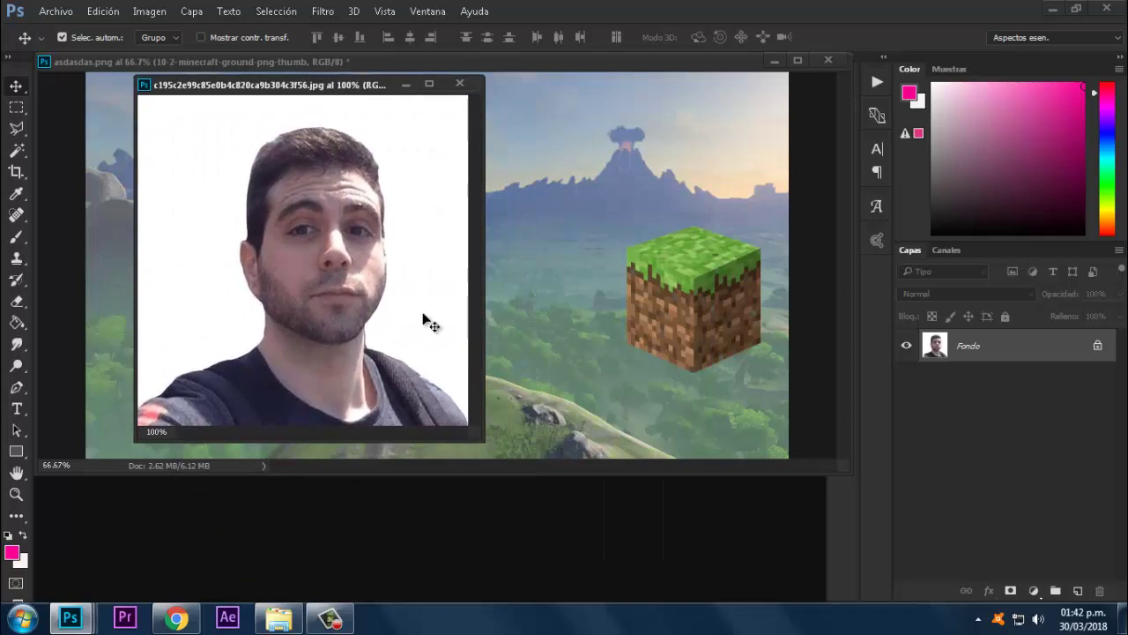
click(1097, 347)
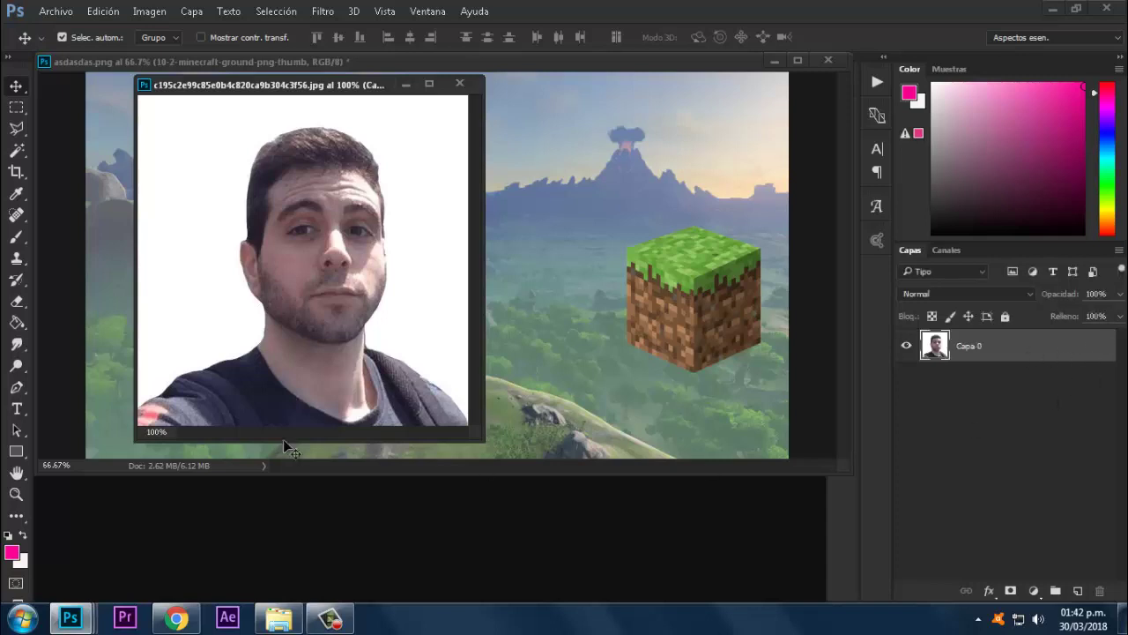
Step: Try to remove the portrait's white background using the Magic Wand with tolerance 32 and Contiguous off
click(24, 151)
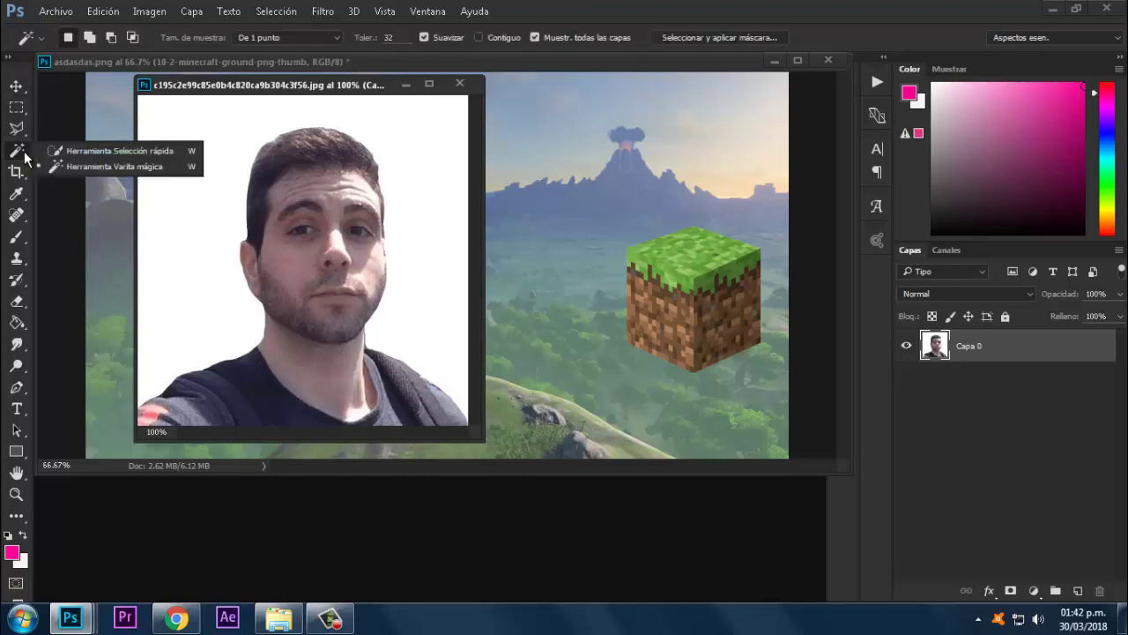
click(128, 169)
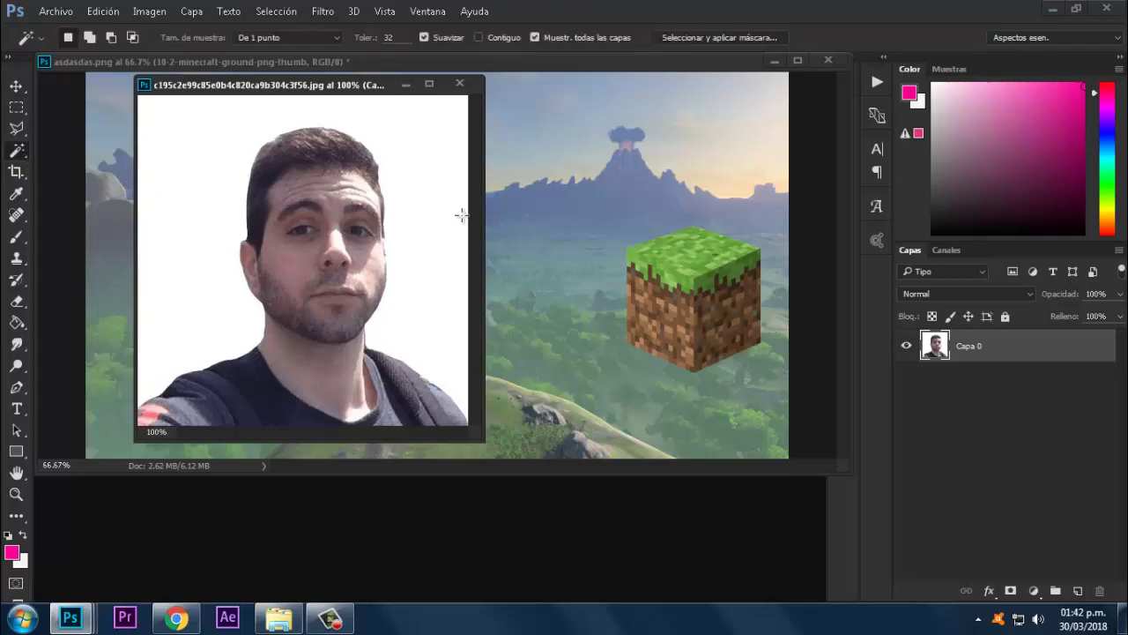
click(160, 234)
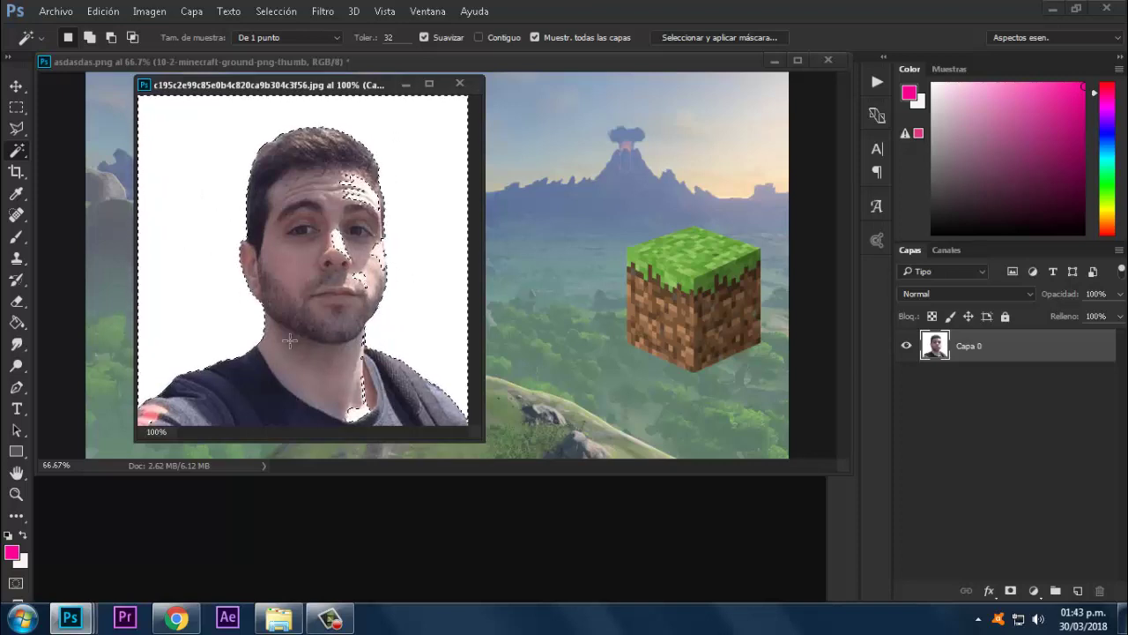
key(Delete)
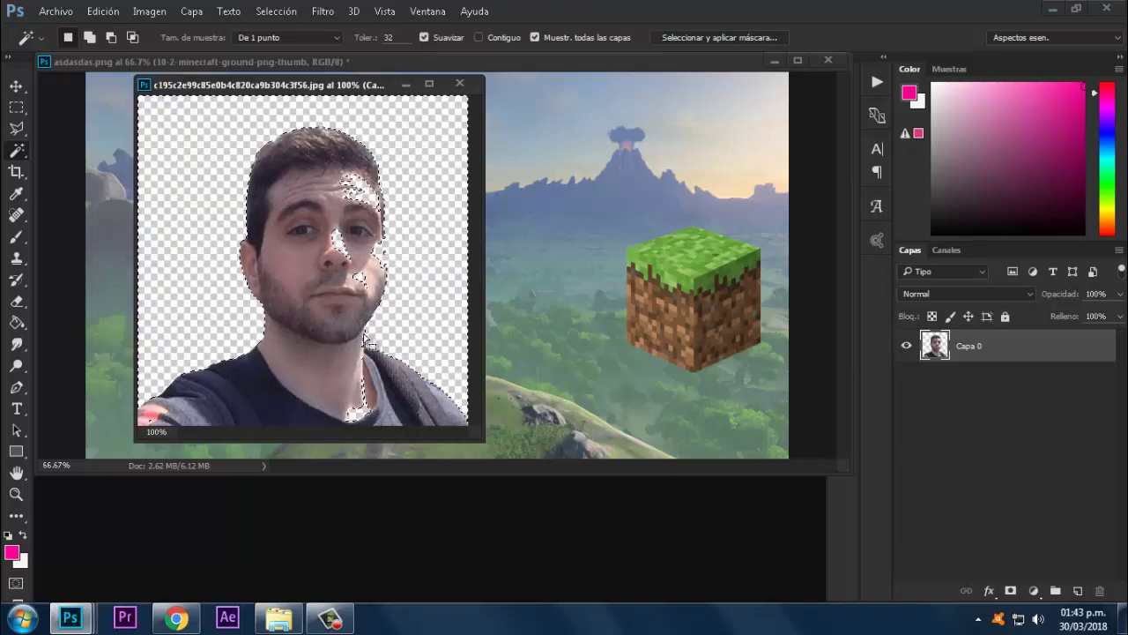
key(ctrl+d)
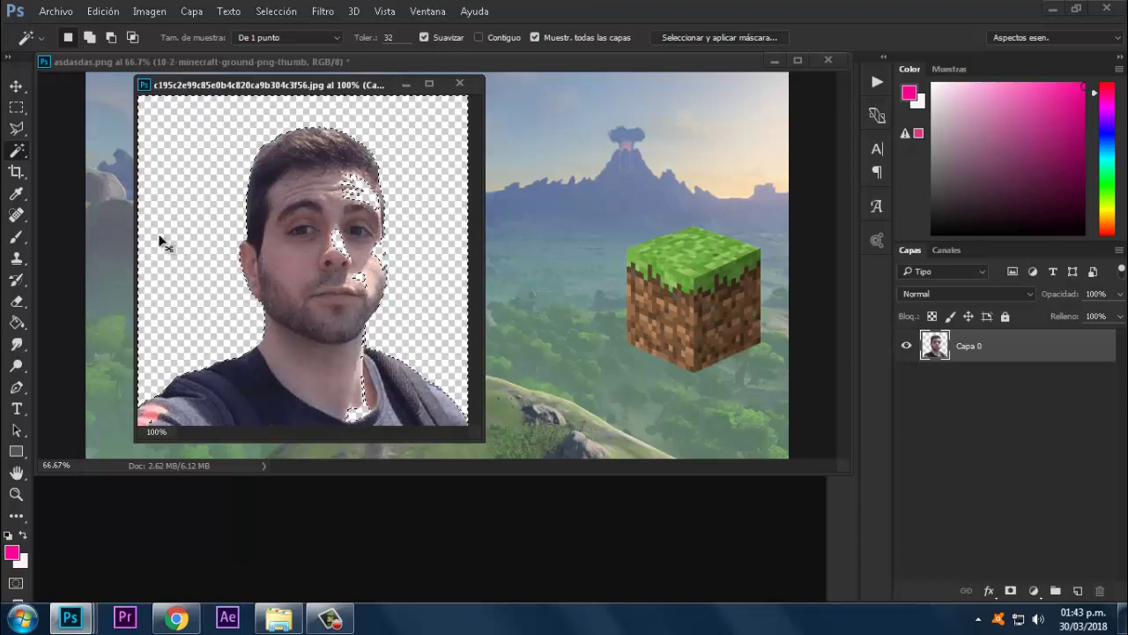
key(ctrl+alt+z)
key(ctrl+alt+z)
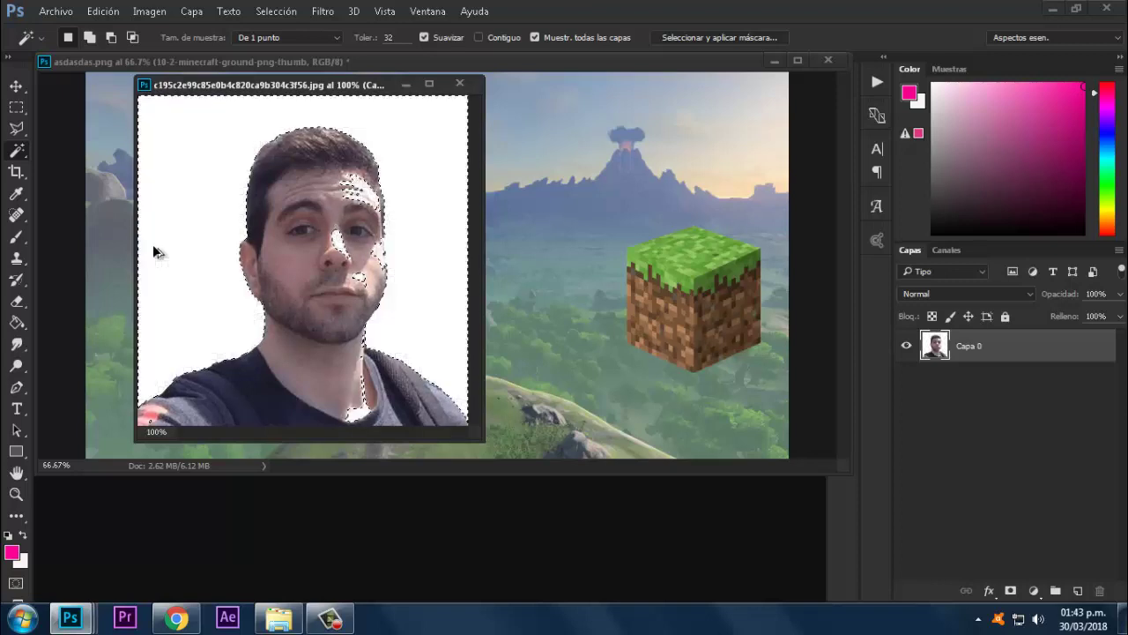
key(ctrl+d)
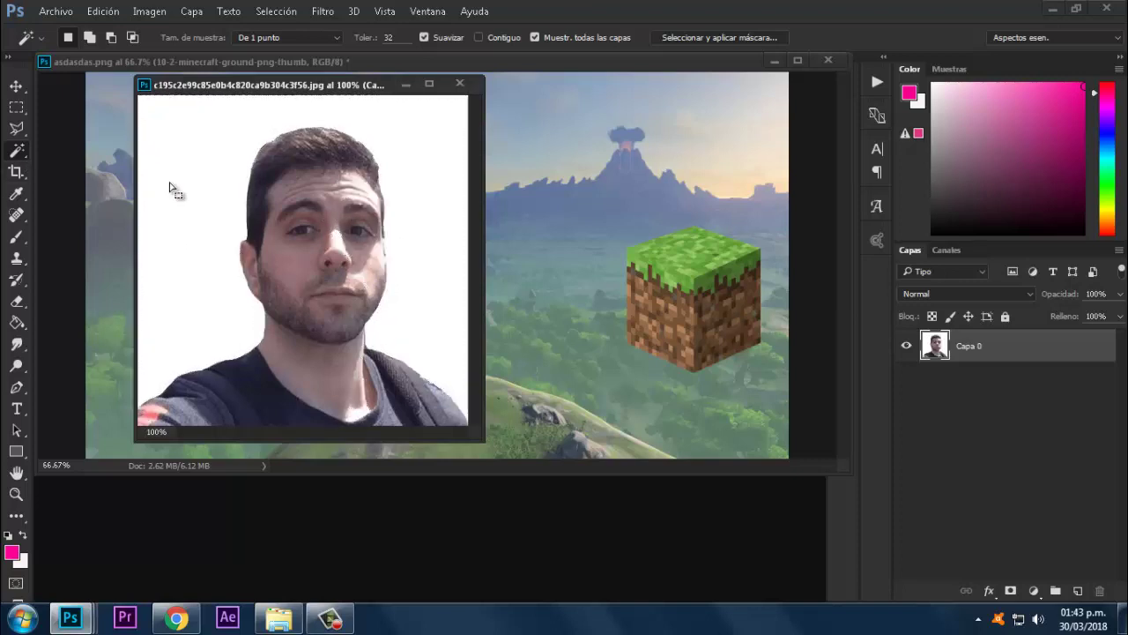
Step: Select the white area around the man with the Quick Selection tool and delete it
right_click(24, 154)
click(97, 152)
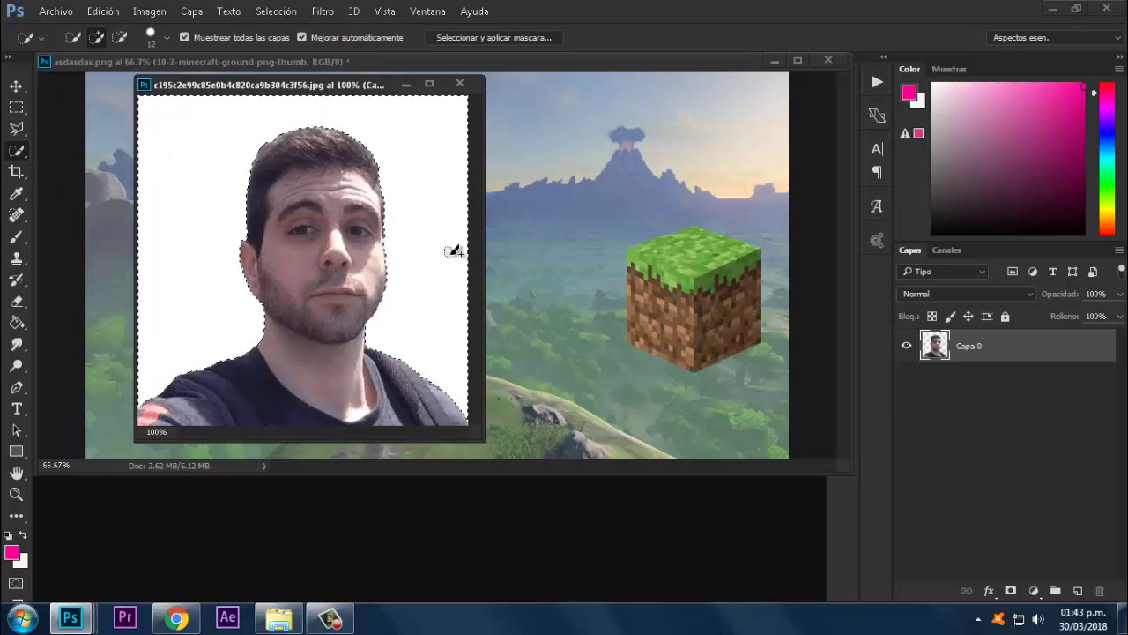
key(Delete)
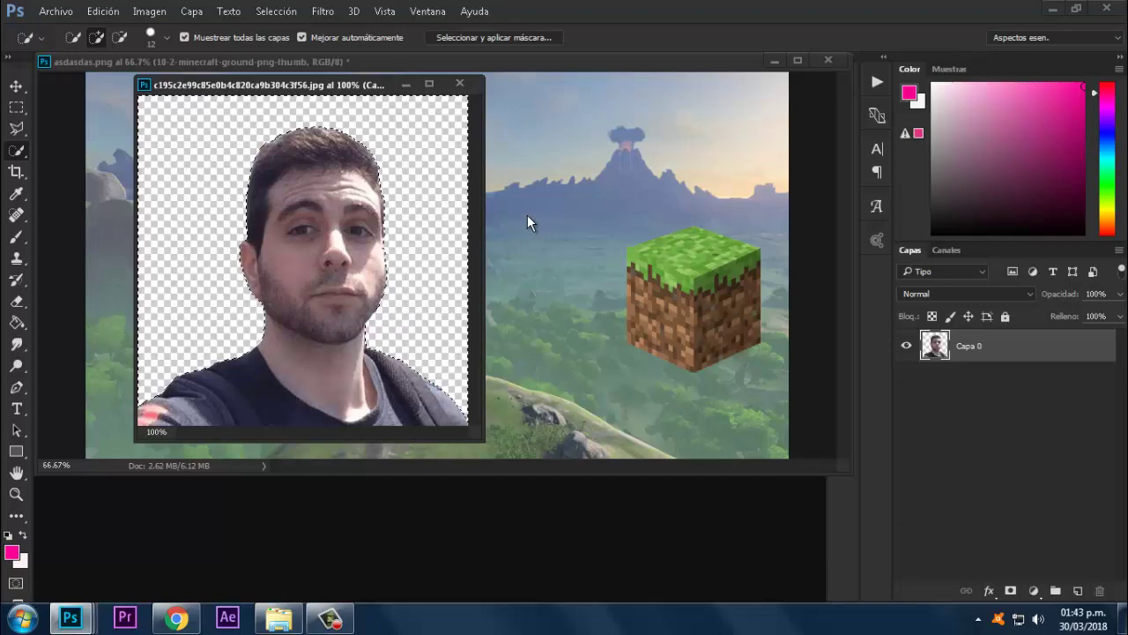
Step: Save the cut-out portrait as a PNG with Menor/Lento compression and no interlacing, and close the JPEG document without saving changes
click(56, 11)
click(111, 193)
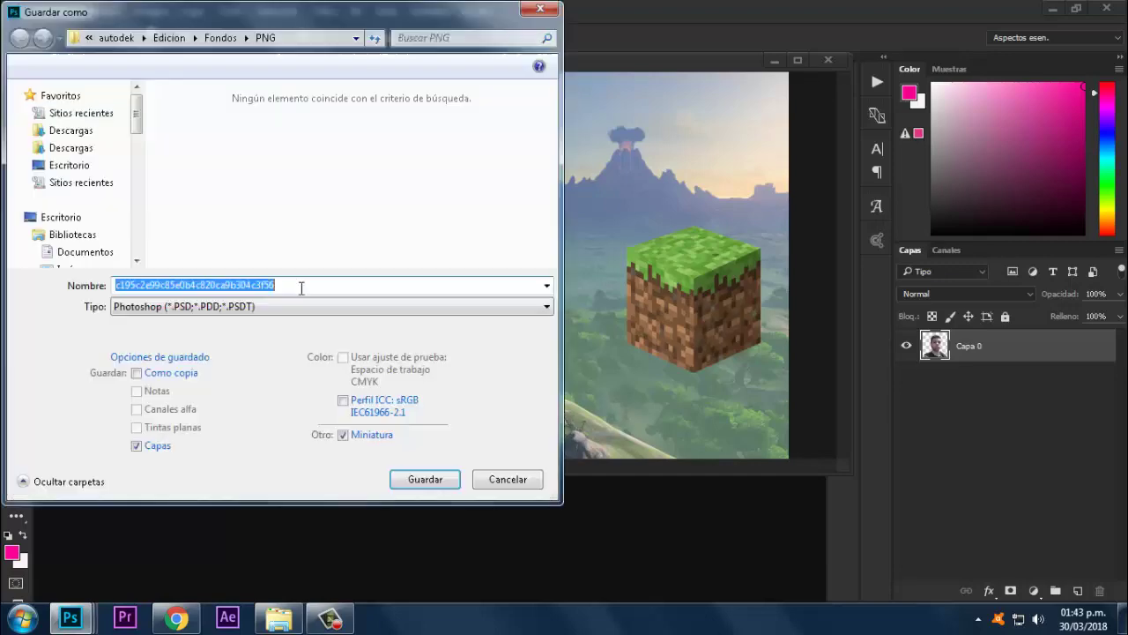
click(250, 307)
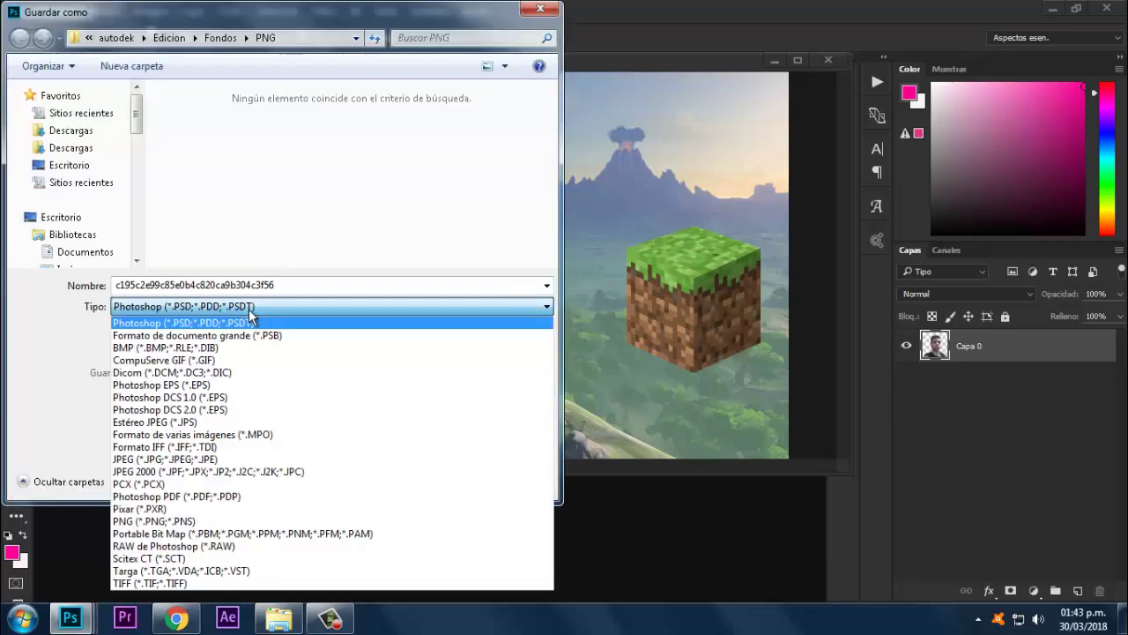
click(172, 521)
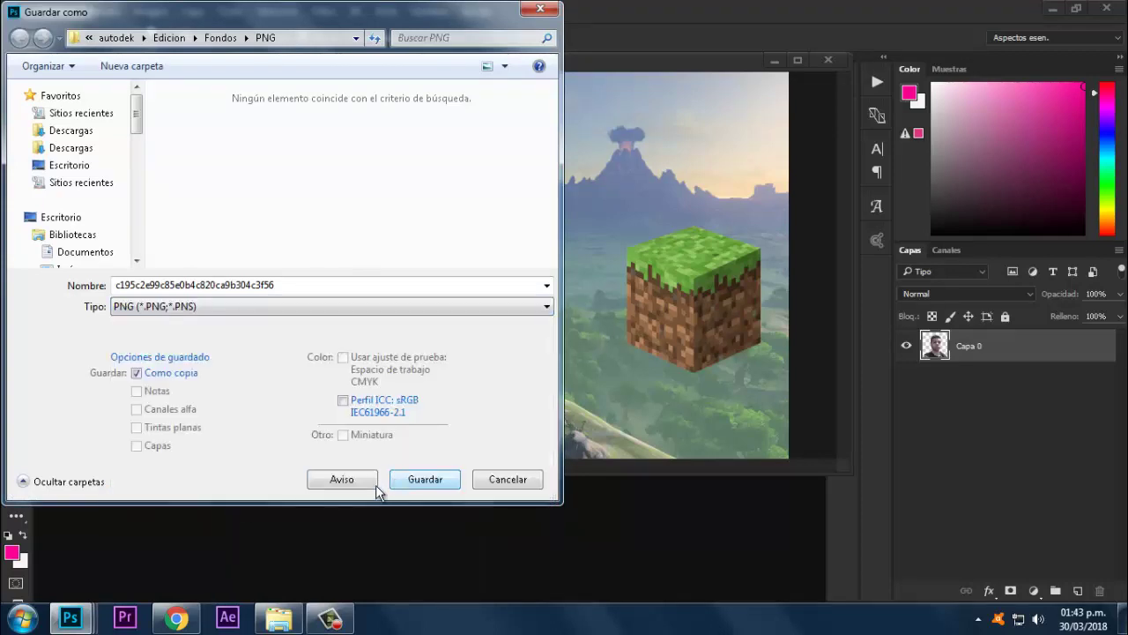
click(424, 481)
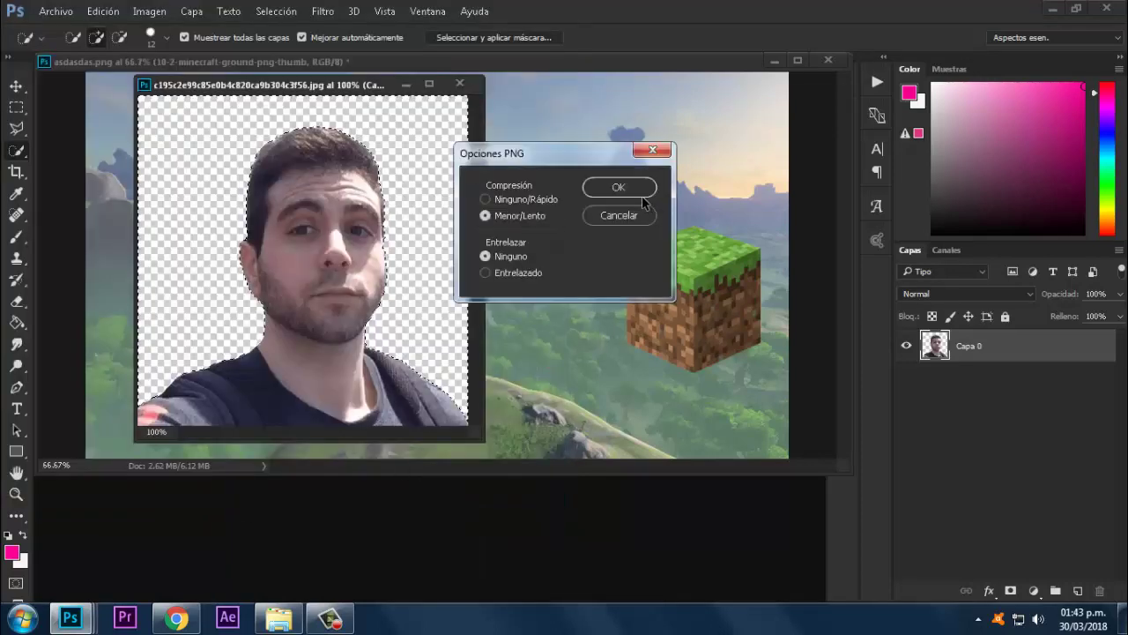
click(634, 190)
click(459, 84)
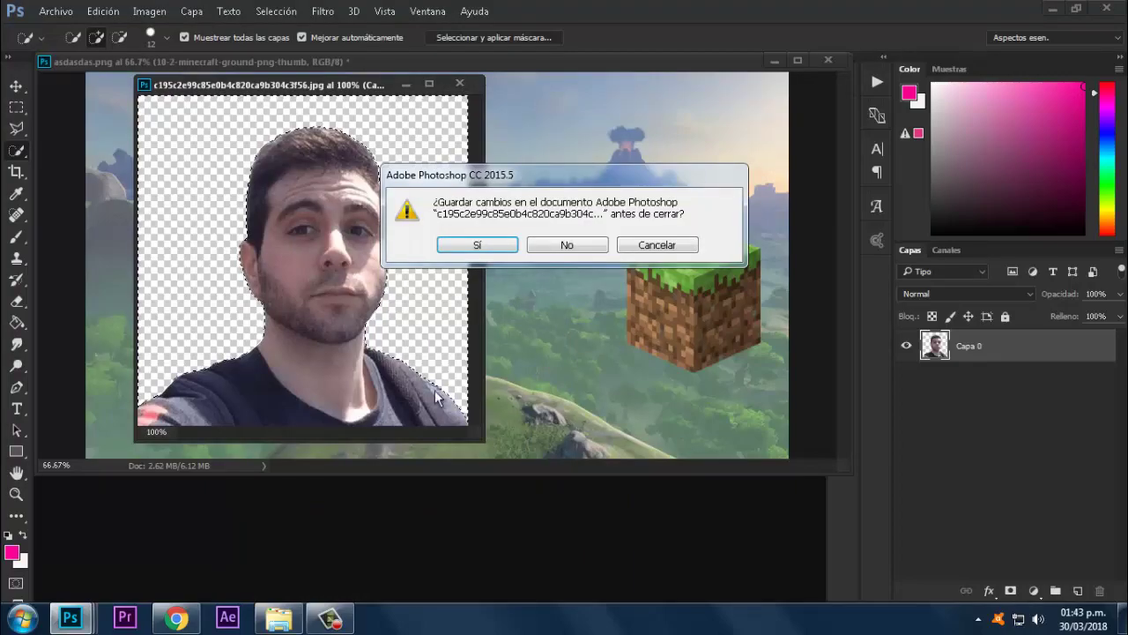
click(572, 245)
Step: Place the transparent portrait PNG from the PNG folder as a new layer on the landscape document
click(279, 618)
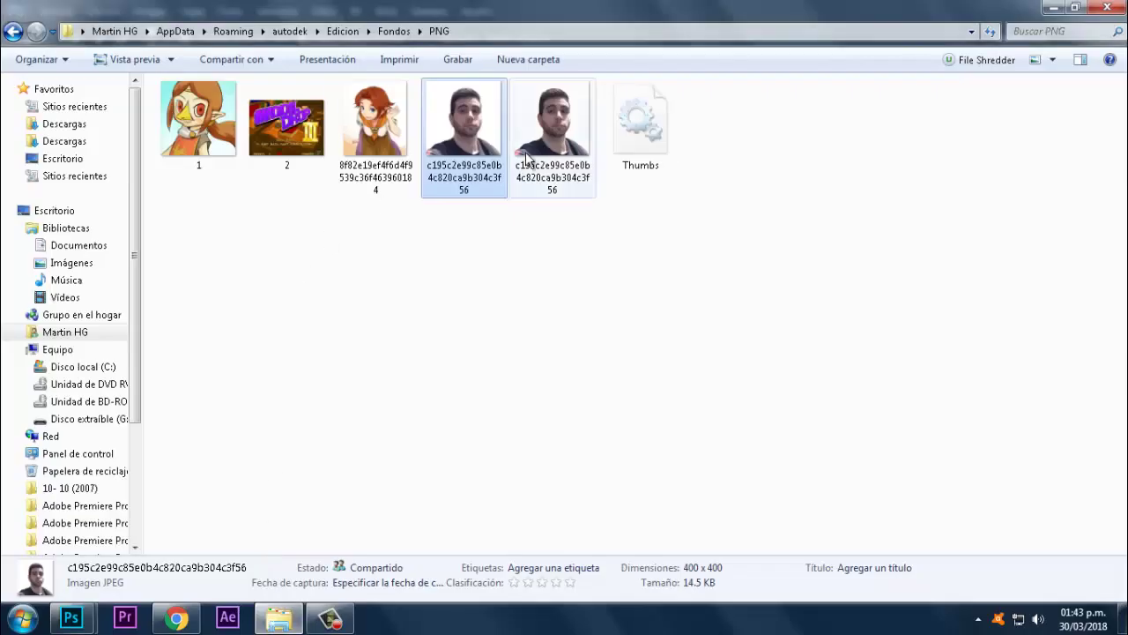
mouse_move(527, 157)
mouse_down()
mouse_move(449, 506)
mouse_move(176, 608)
mouse_move(39, 615)
mouse_move(66, 617)
mouse_move(247, 529)
mouse_move(308, 551)
mouse_move(70, 617)
mouse_move(263, 533)
mouse_move(322, 284)
mouse_move(430, 324)
mouse_move(273, 348)
mouse_move(253, 307)
mouse_up()
key(Return)
key(w)
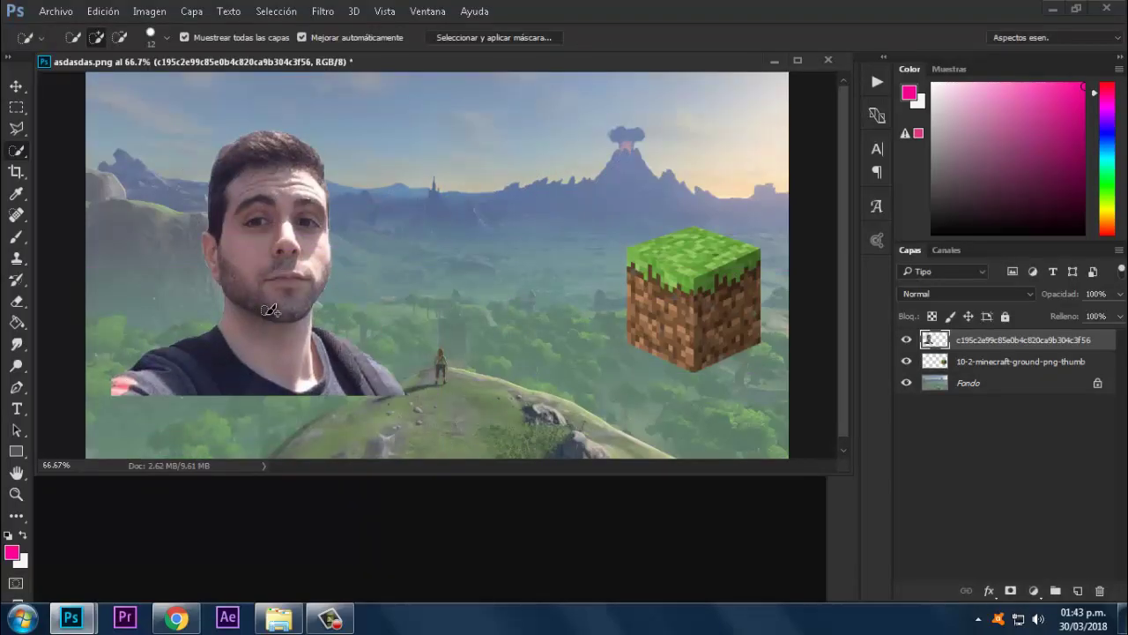
Step: Open image 2 from the PNG folder as a separate document floating over the landscape
click(278, 618)
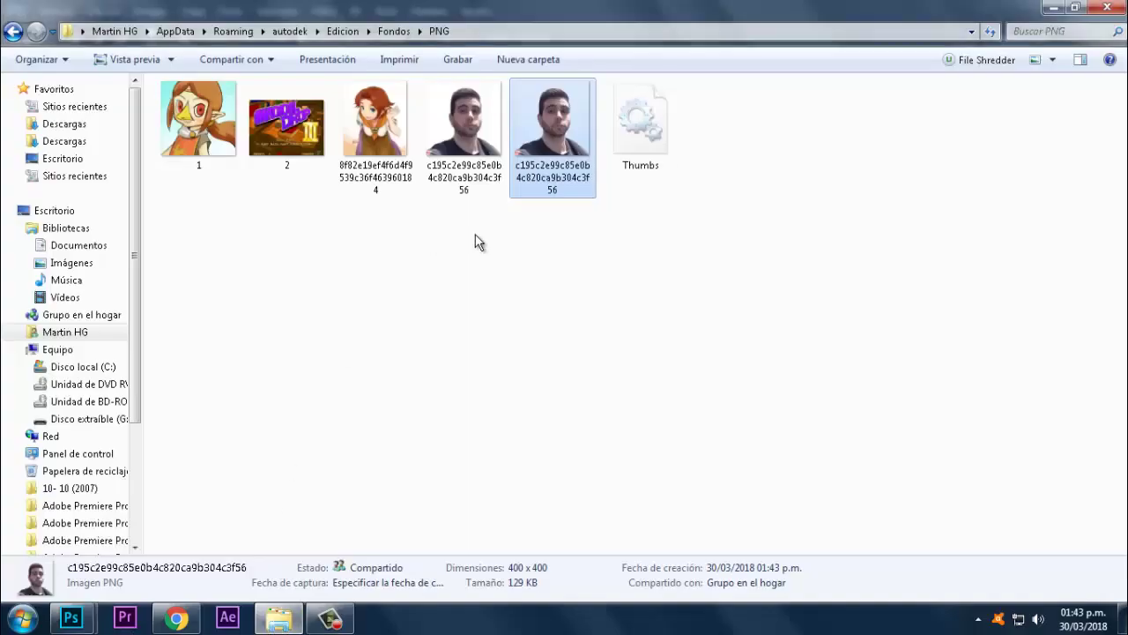
drag(301, 144, 345, 507)
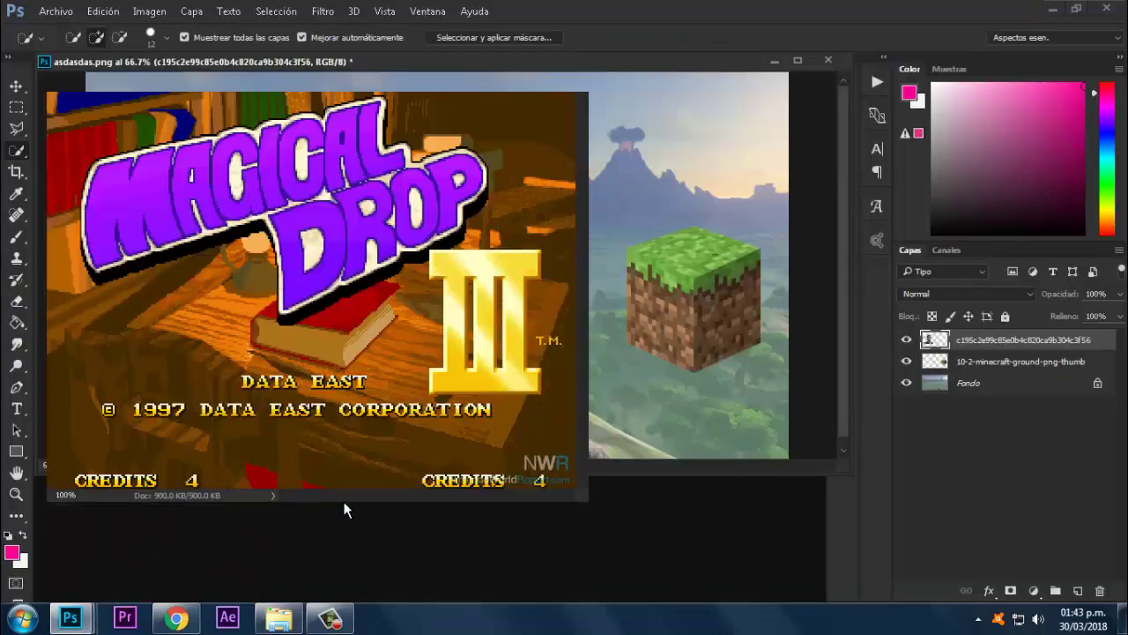
drag(252, 86, 402, 99)
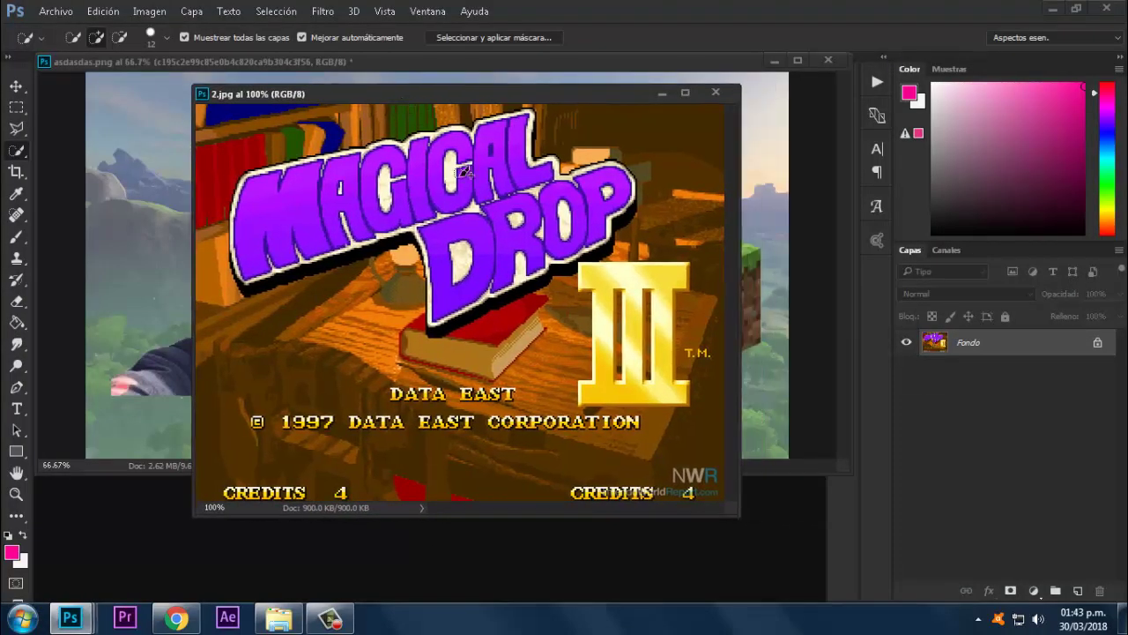
Step: Try to delete the dark brown background around the Magical Drop logo using the Magic Wand with tolerance 32 and Contiguous off
right_click(13, 162)
click(74, 166)
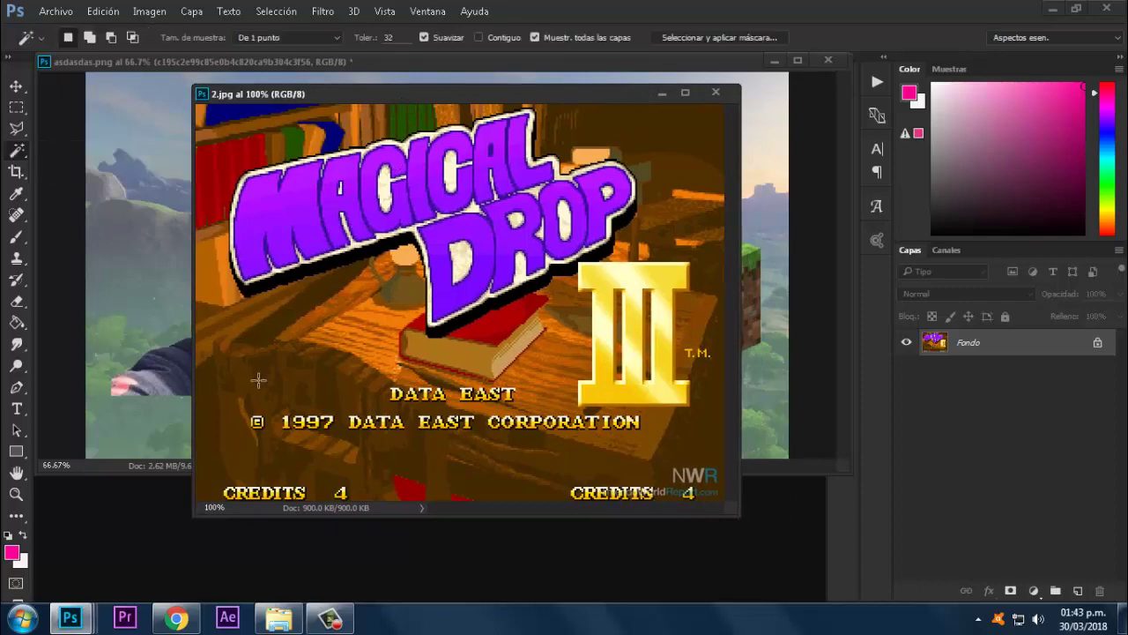
click(260, 389)
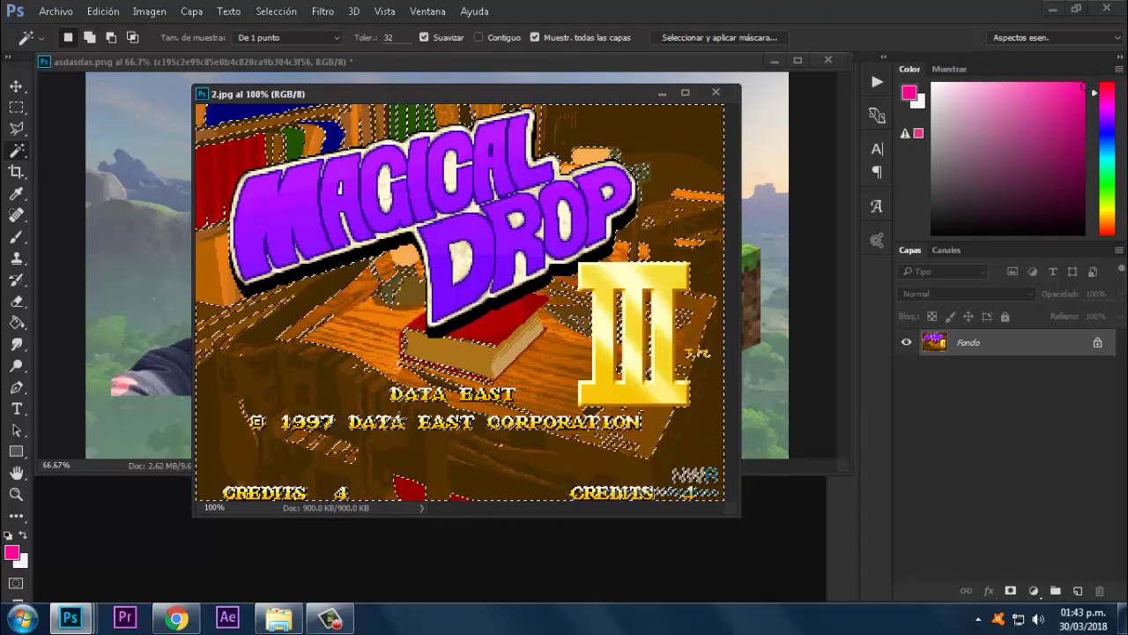
key(shift+F5)
click(722, 169)
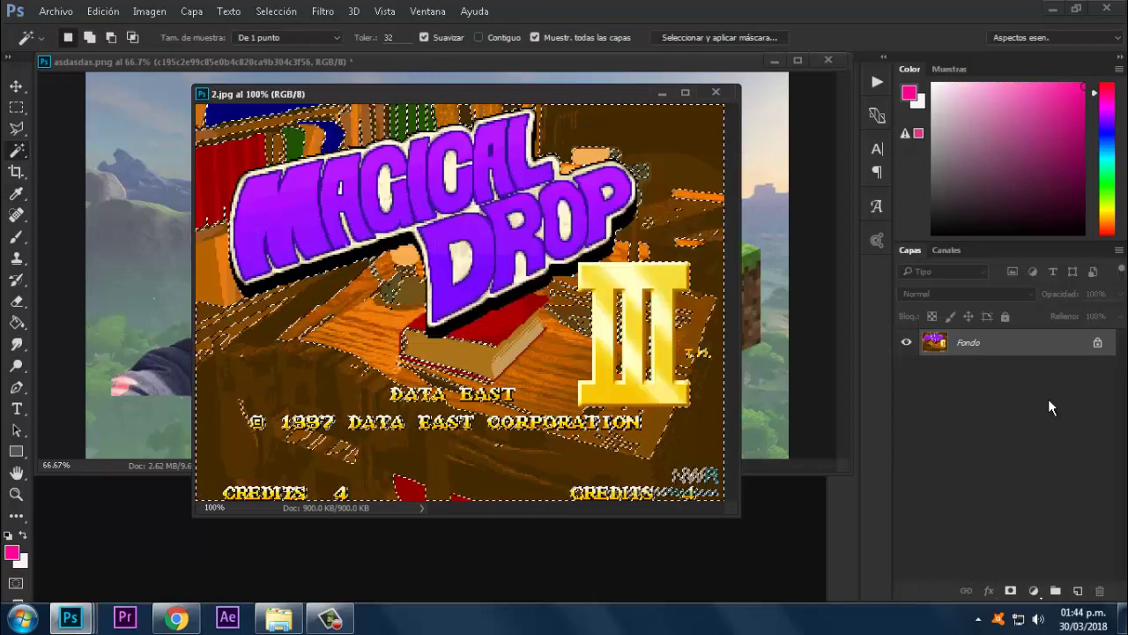
key(shift+F5)
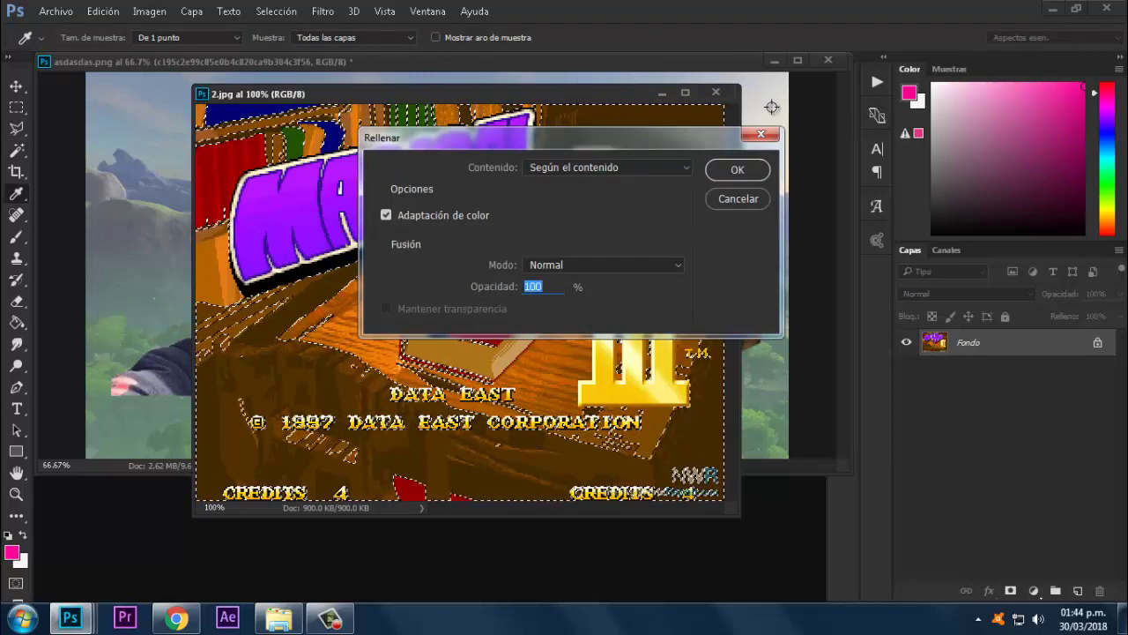
click(737, 170)
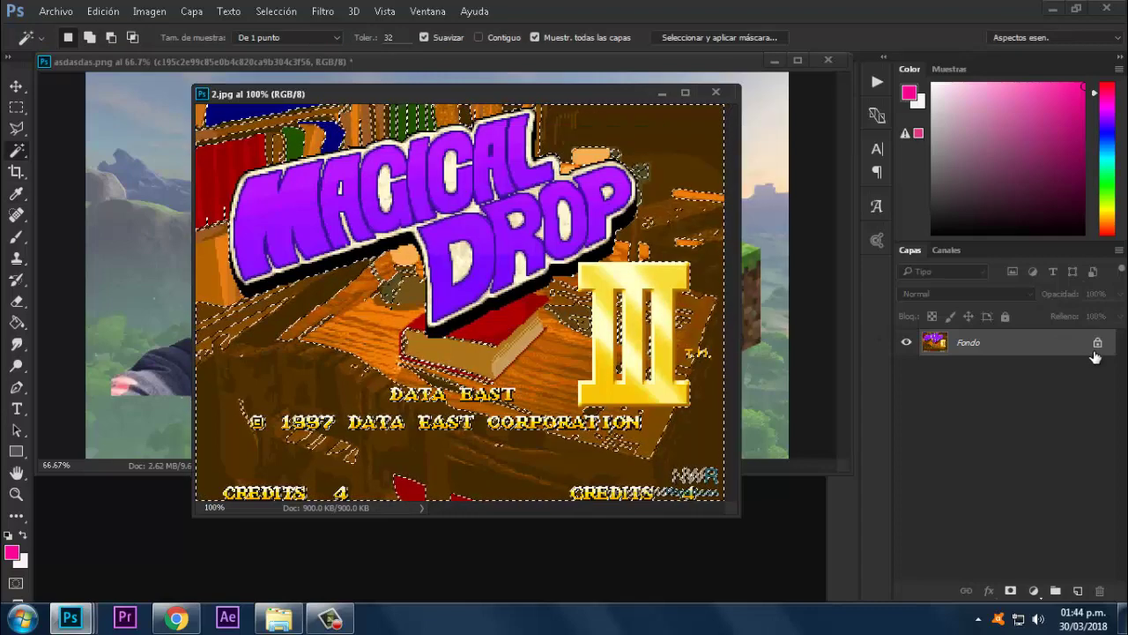
key(Delete)
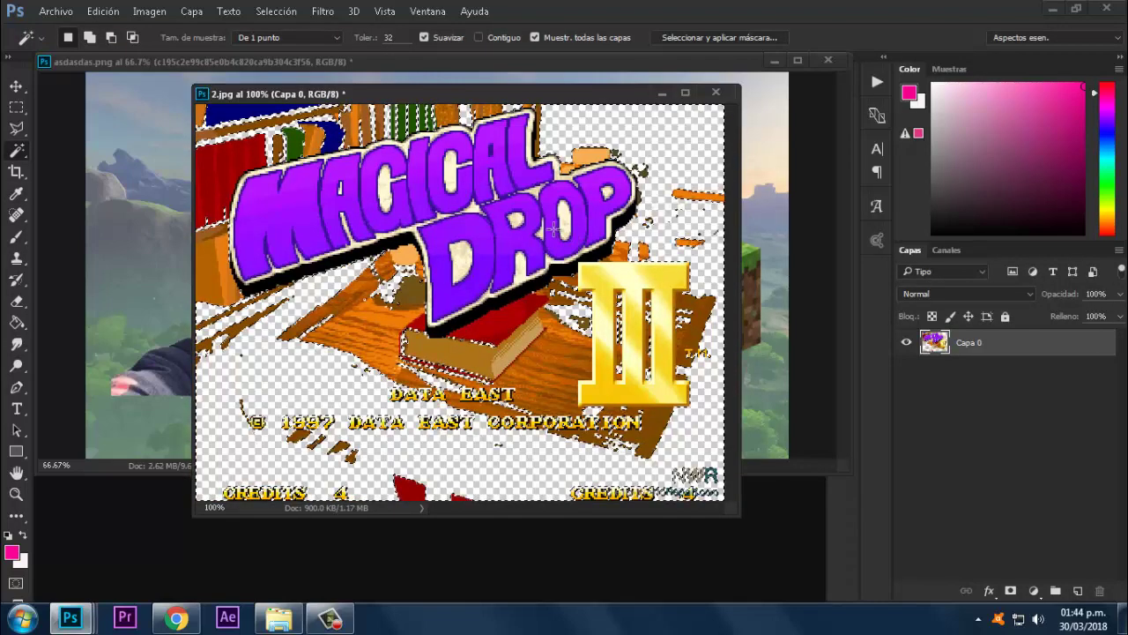
key(ctrl+z)
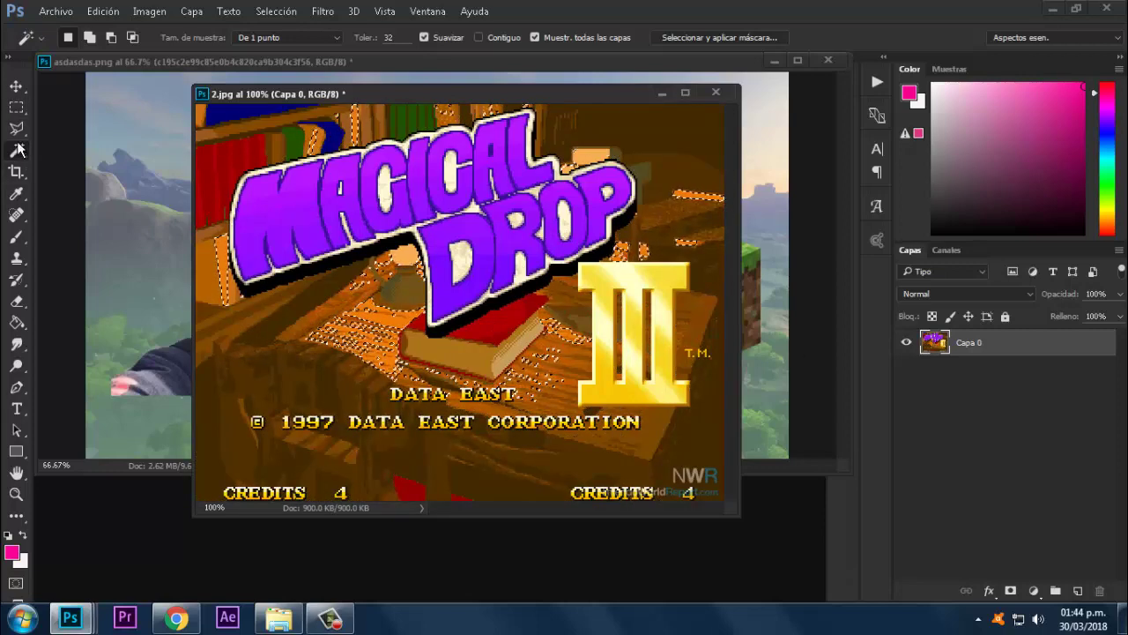
Step: Try another Magic Wand selection on the brown wood areas and undo back to the locked background layer
right_click(234, 332)
click(215, 318)
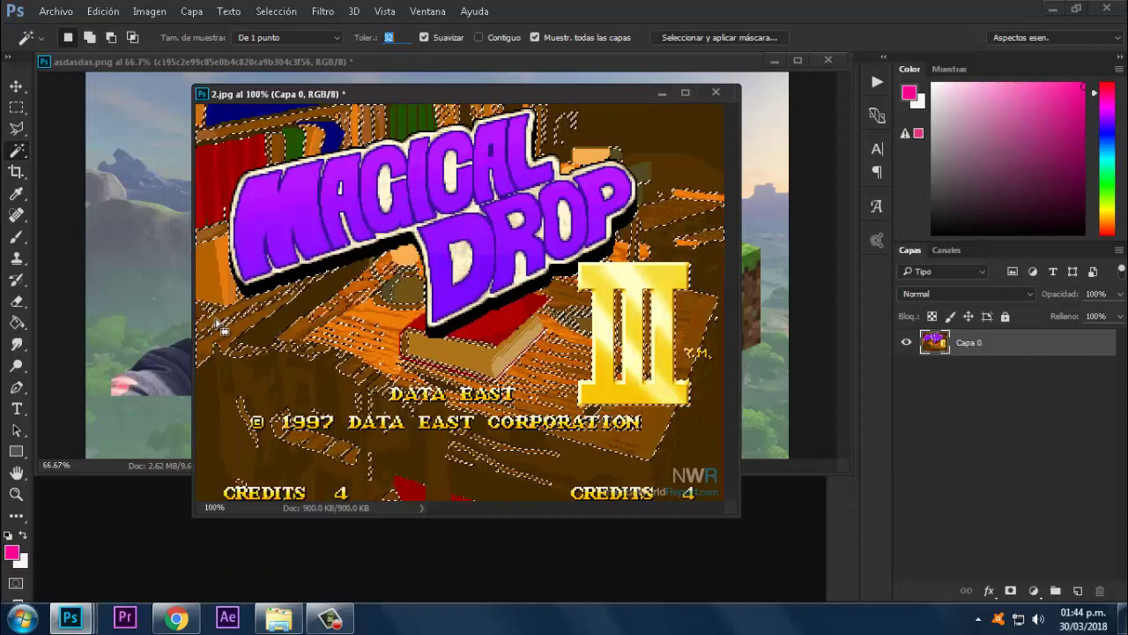
key(ctrl+alt+z)
key(ctrl+alt+z)
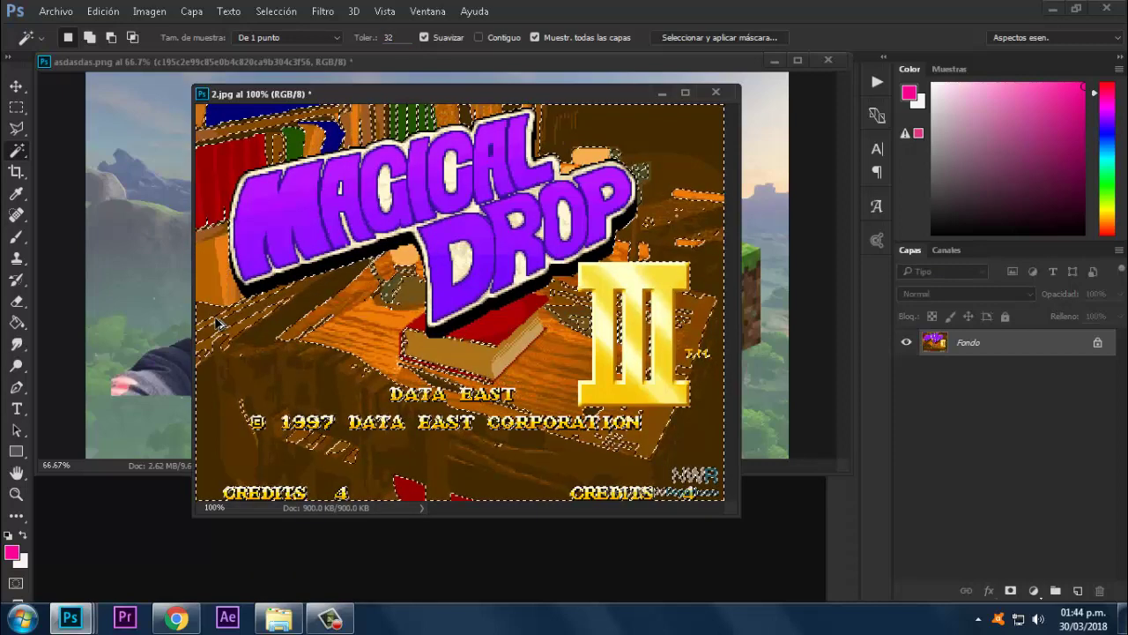
Step: Select the background around the Magical Drop lettering and the golden III with the Quick Selection tool, including the red book
right_click(13, 156)
click(95, 148)
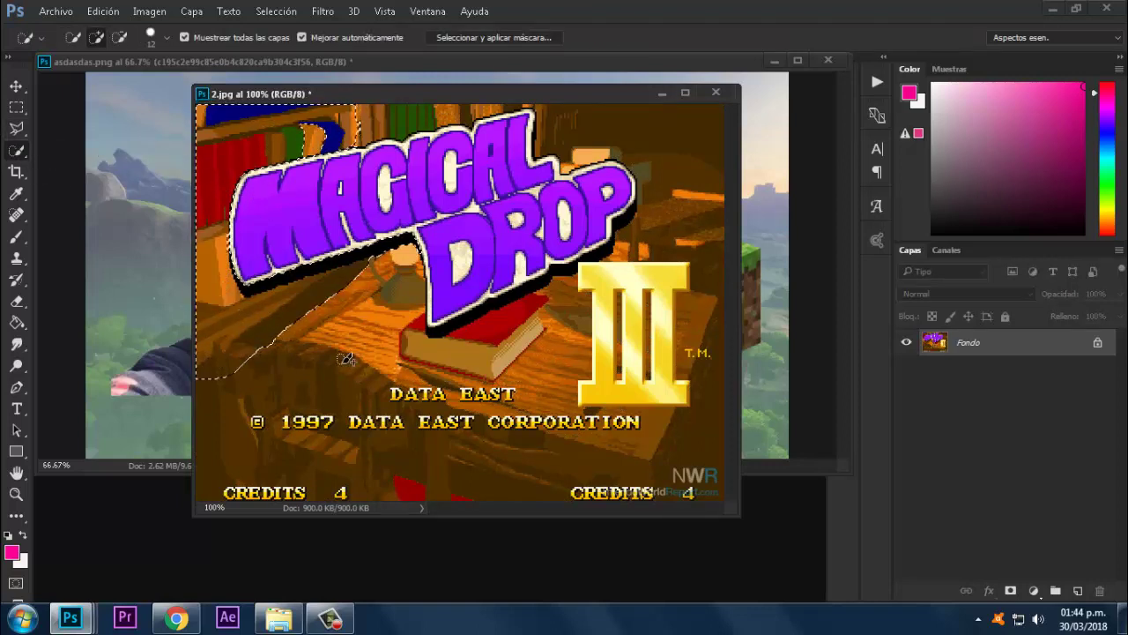
drag(418, 463, 473, 431)
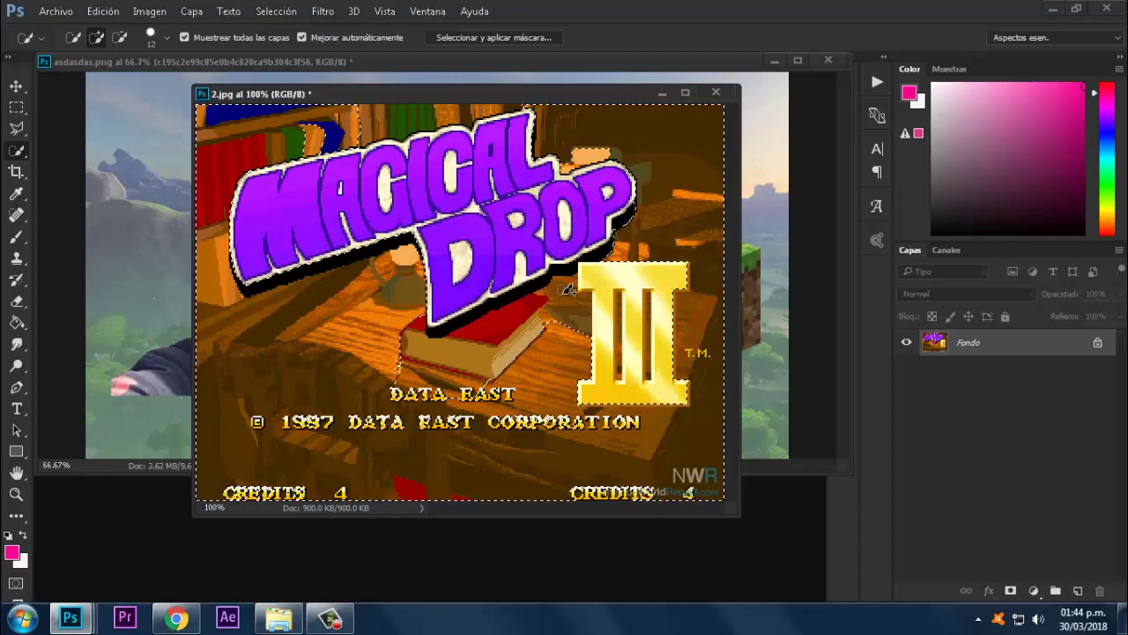
mouse_move(552, 309)
mouse_down()
mouse_move(430, 397)
mouse_move(420, 381)
mouse_up()
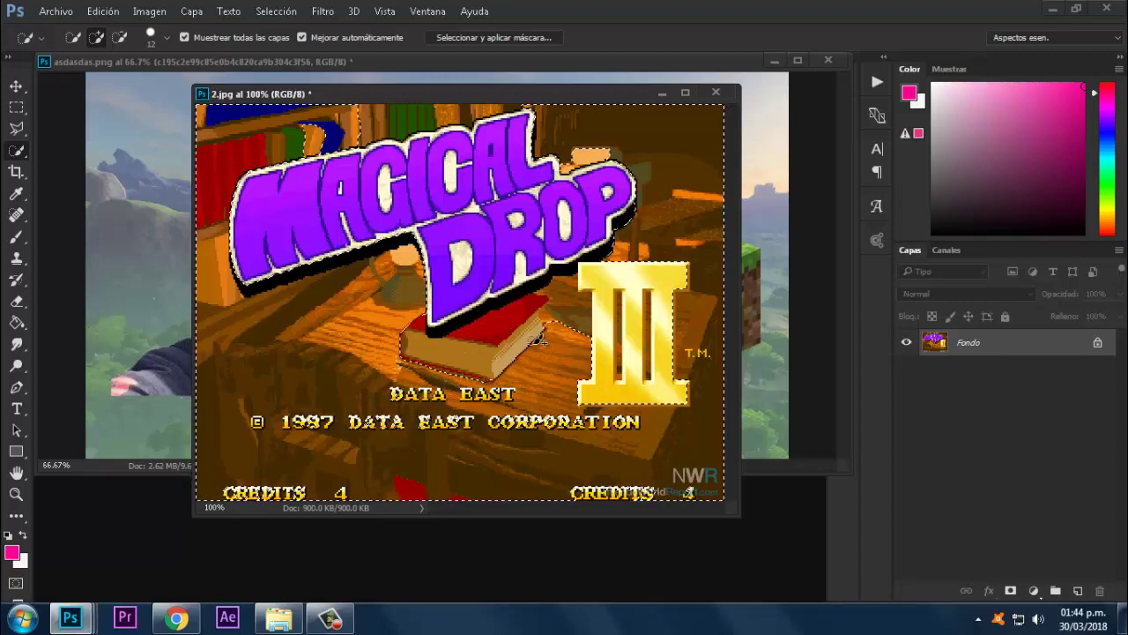
drag(571, 289, 571, 322)
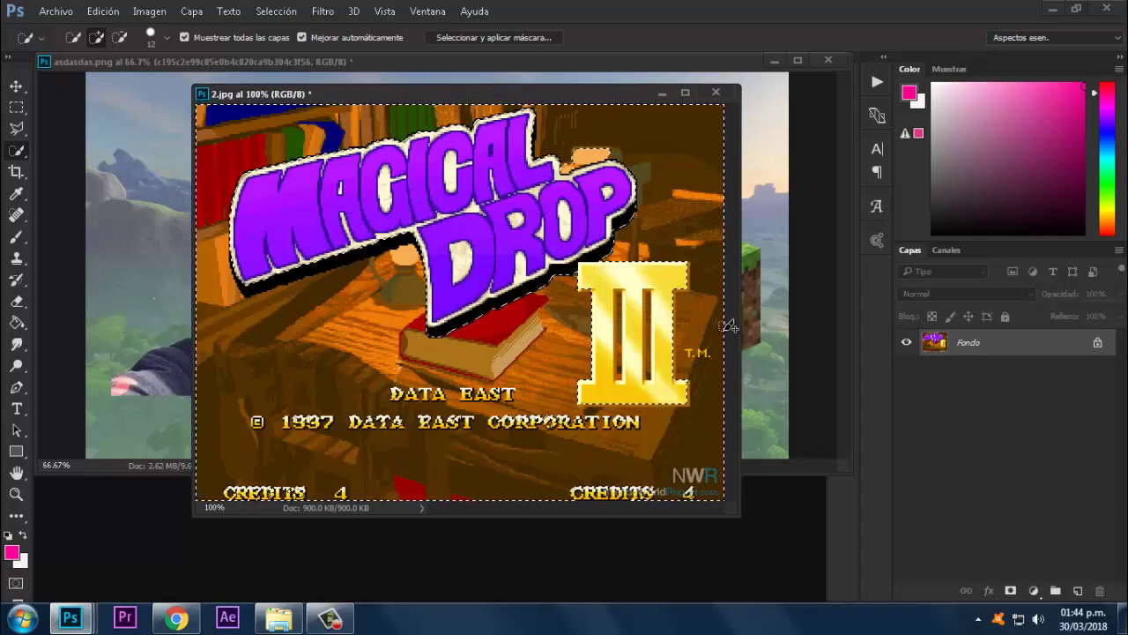
Step: Unlock the logo image's background layer and delete the selected background
key(shift+F5)
key(Escape)
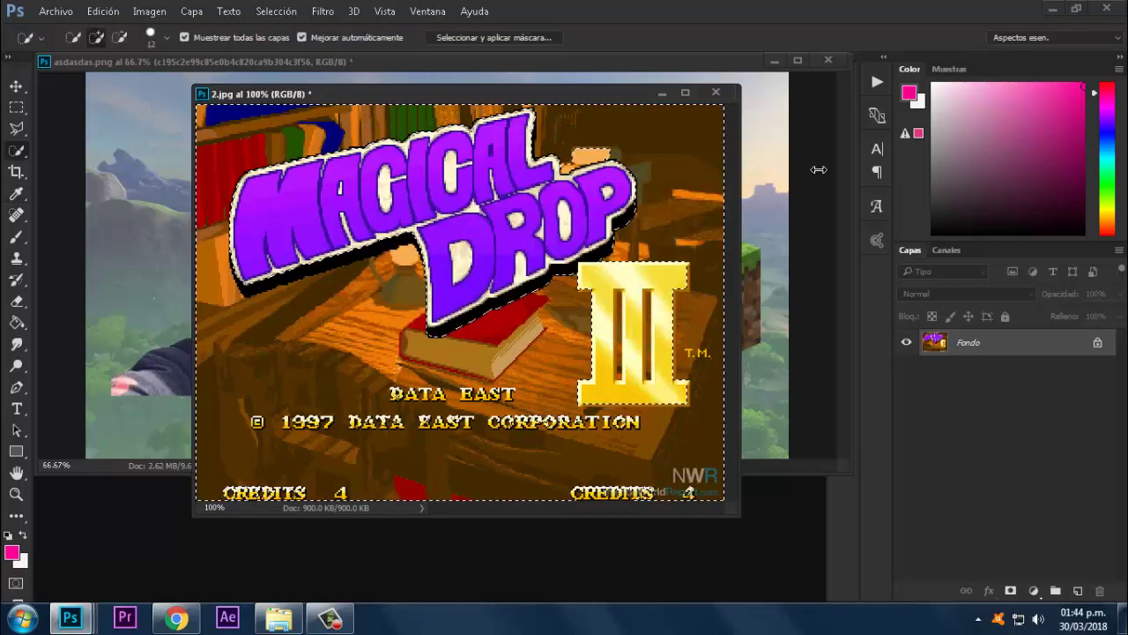
click(1097, 343)
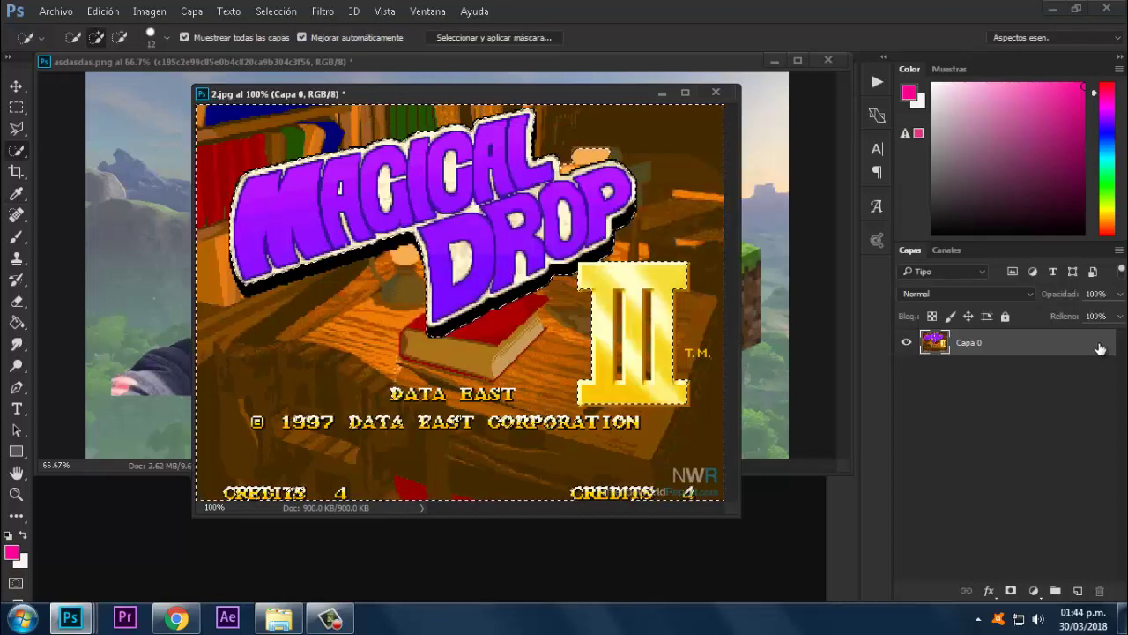
key(Delete)
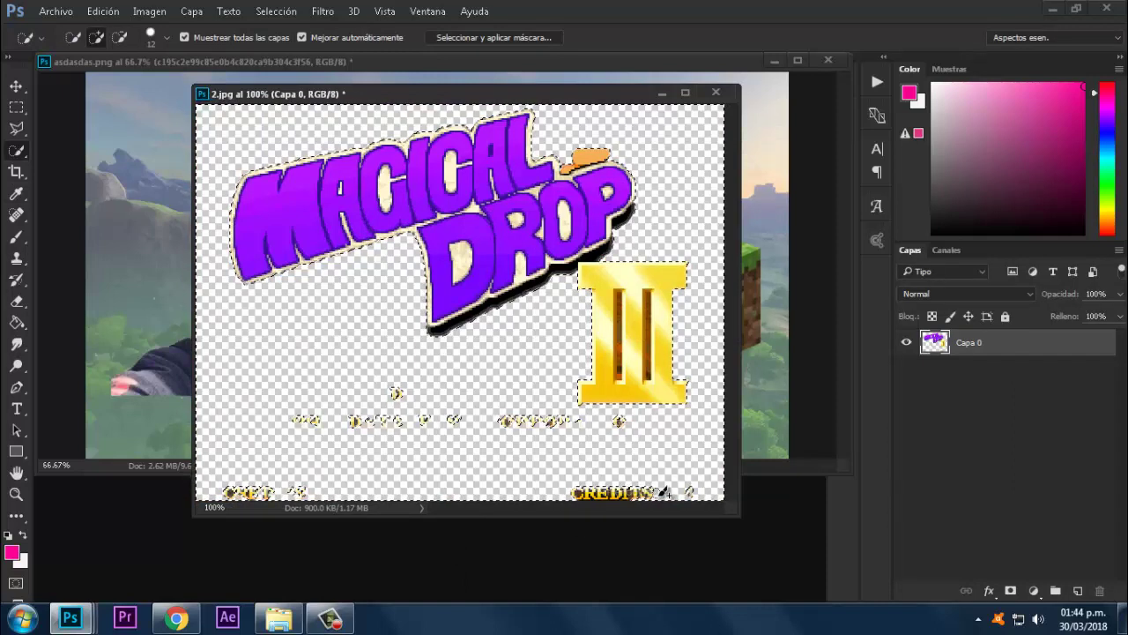
key(ctrl+d)
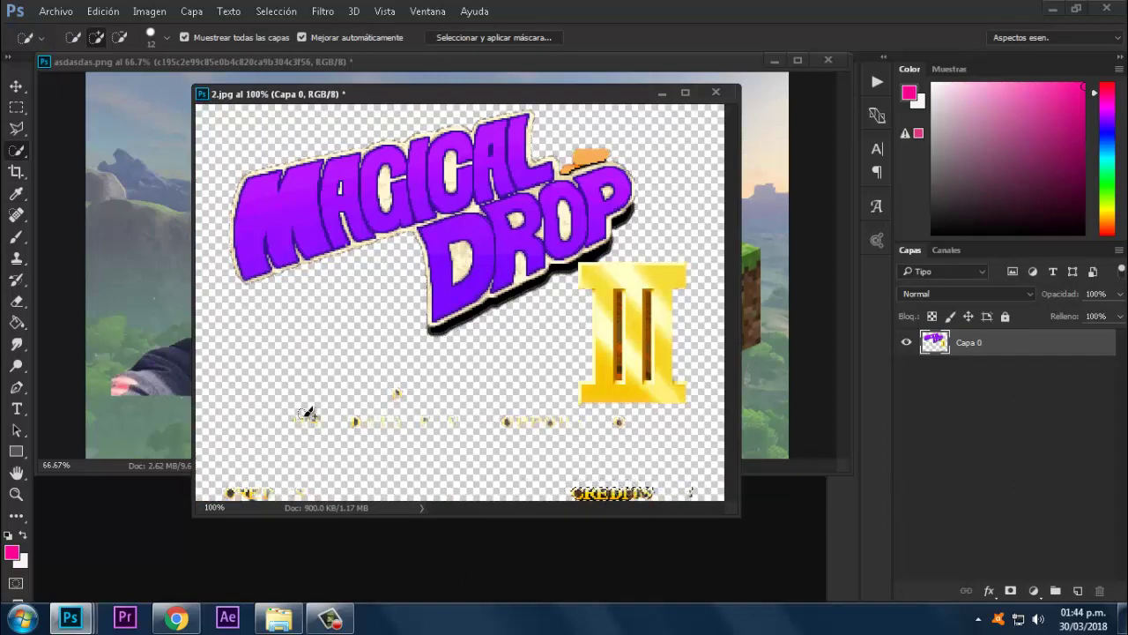
Step: Select and delete the leftover copyright and credits text fragments and the orange patch above the DROP lettering
mouse_move(306, 413)
mouse_down()
mouse_move(240, 495)
mouse_move(252, 473)
mouse_move(282, 478)
mouse_move(252, 448)
mouse_move(348, 419)
mouse_move(617, 422)
mouse_up()
key(ctrl+d)
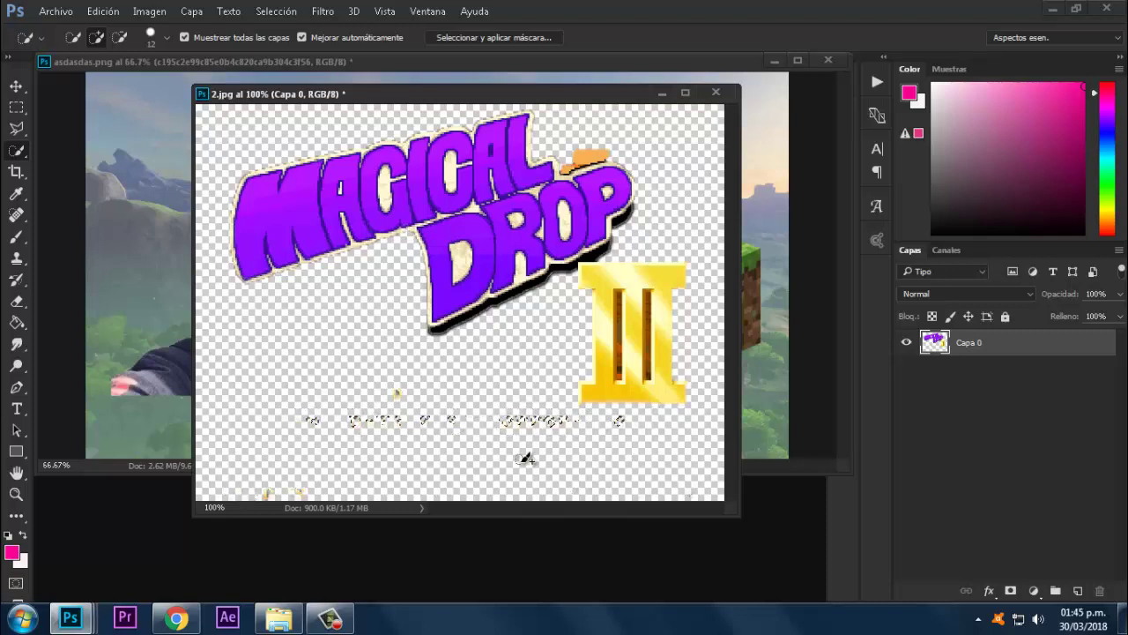
key(Delete)
key(ctrl+d)
click(396, 393)
key(Delete)
key(ctrl+d)
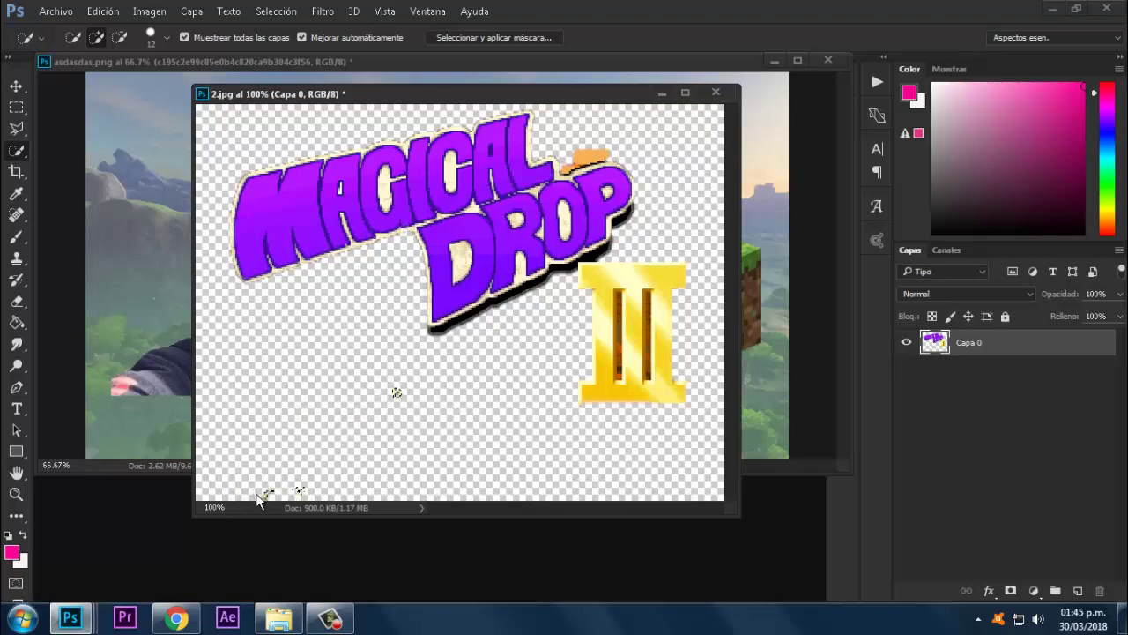
key(ctrl+d)
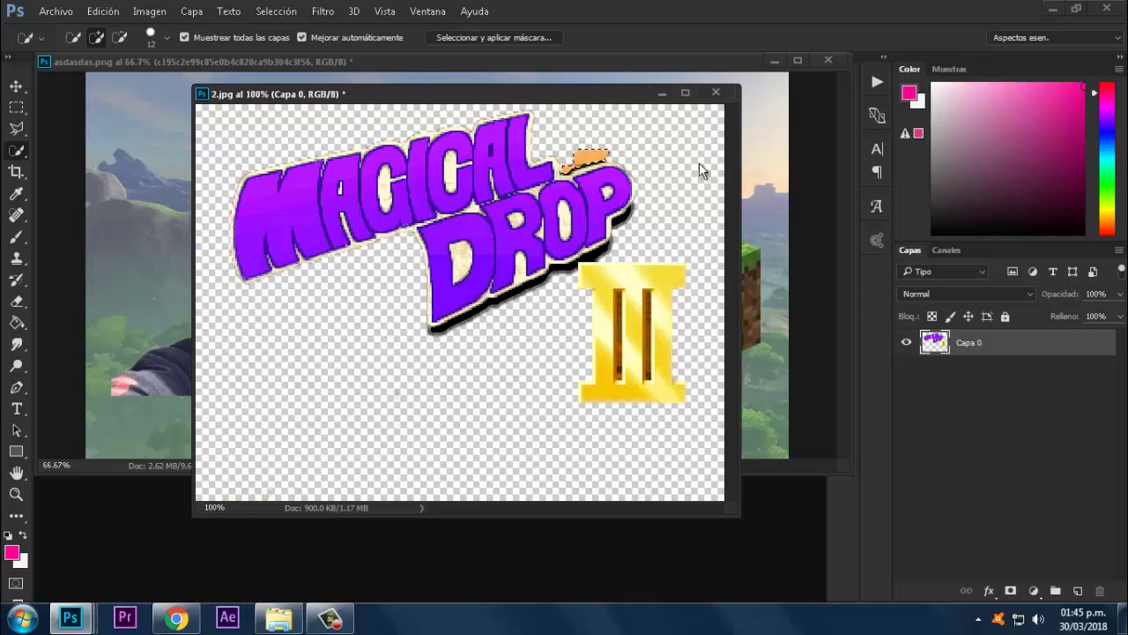
key(Delete)
key(ctrl+d)
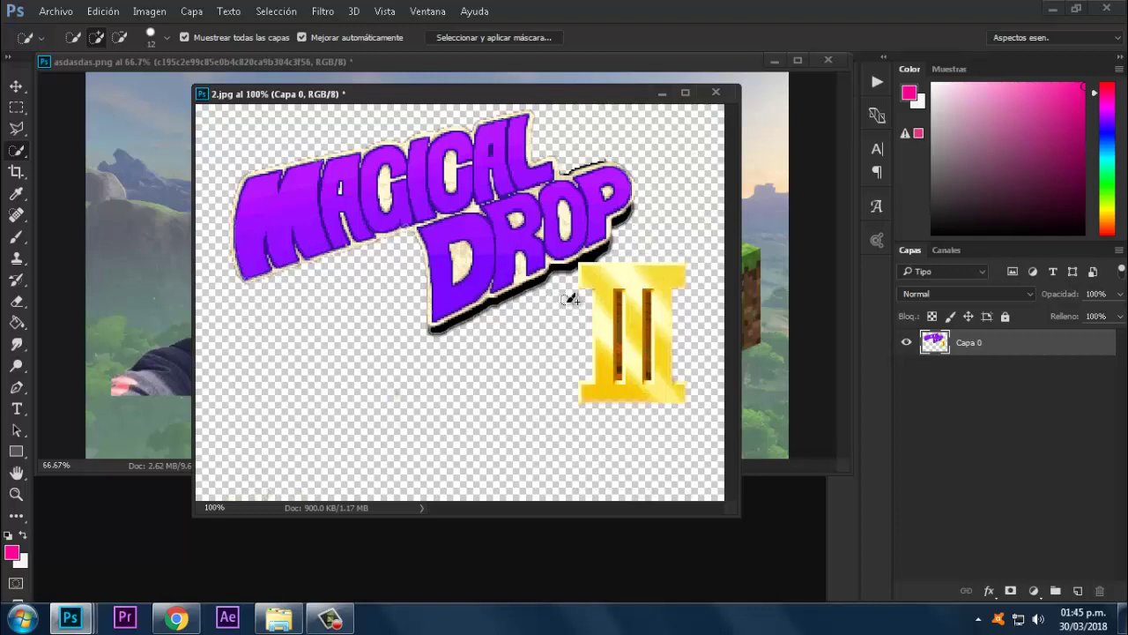
Step: Select and delete the golden III numeral and its remaining brown strip, leaving nothing selected
mouse_move(569, 300)
mouse_down()
mouse_move(619, 351)
mouse_move(649, 314)
mouse_move(692, 294)
mouse_up()
key(Delete)
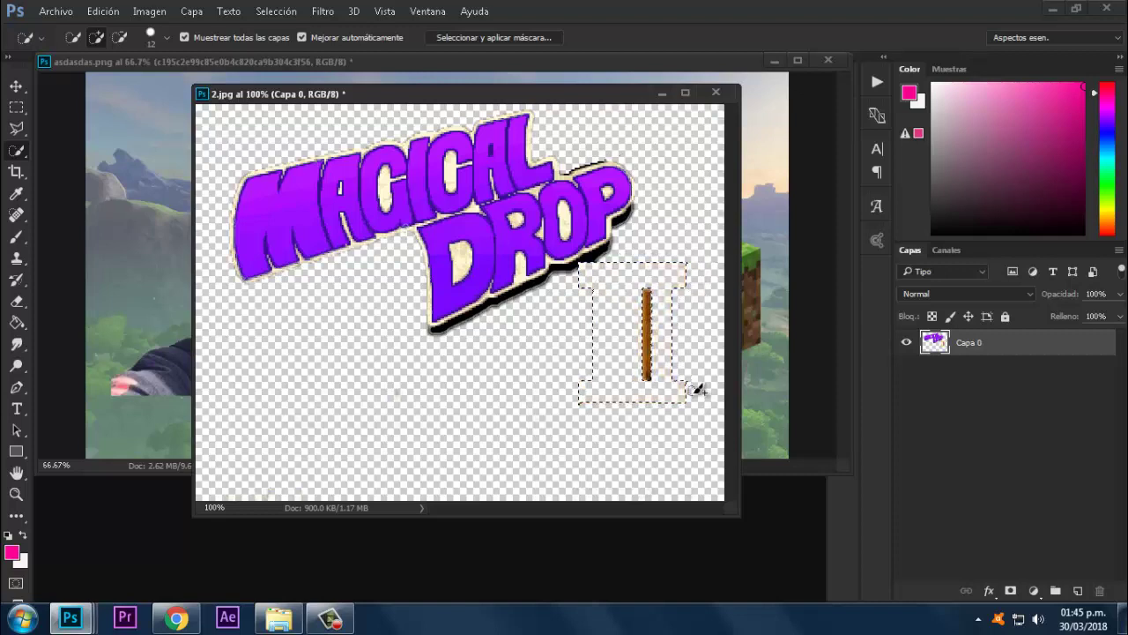
key(ctrl+d)
drag(653, 350, 675, 395)
key(Delete)
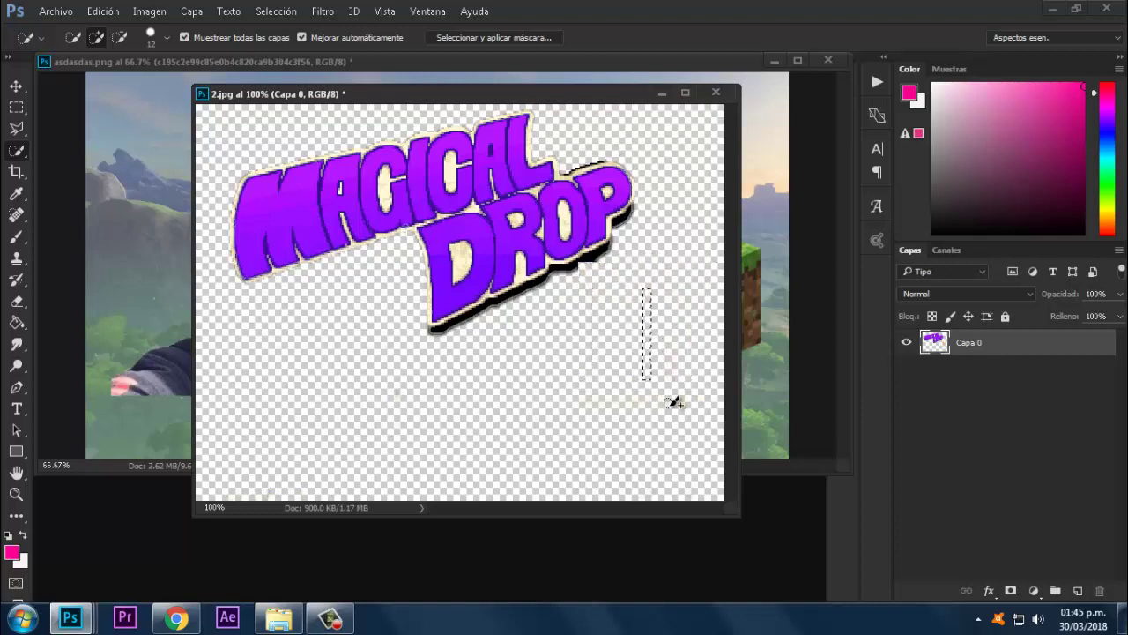
key(ctrl+d)
Step: Save a copy of the cut-out logo as a PNG named 2, and close 2.jpg without saving its changes
click(71, 10)
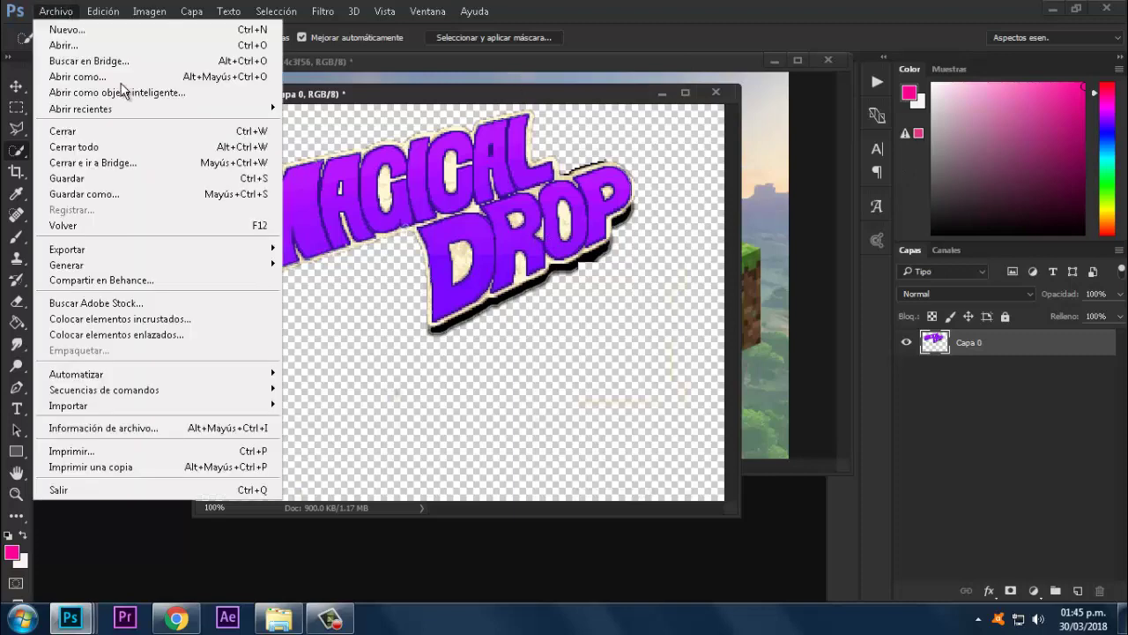
click(76, 190)
click(333, 308)
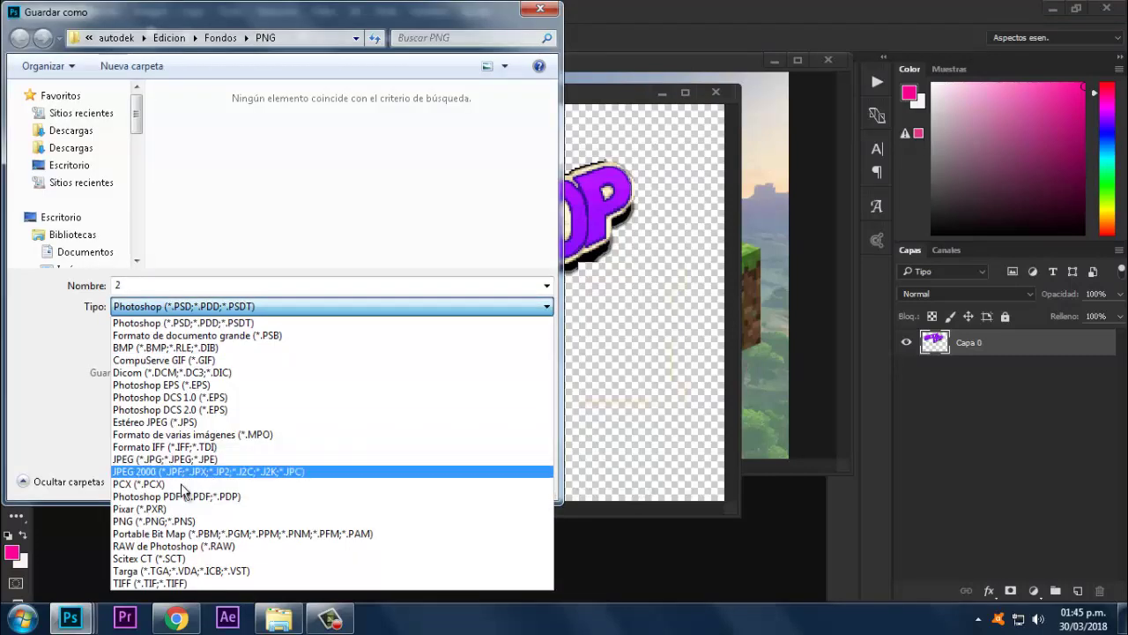
click(177, 520)
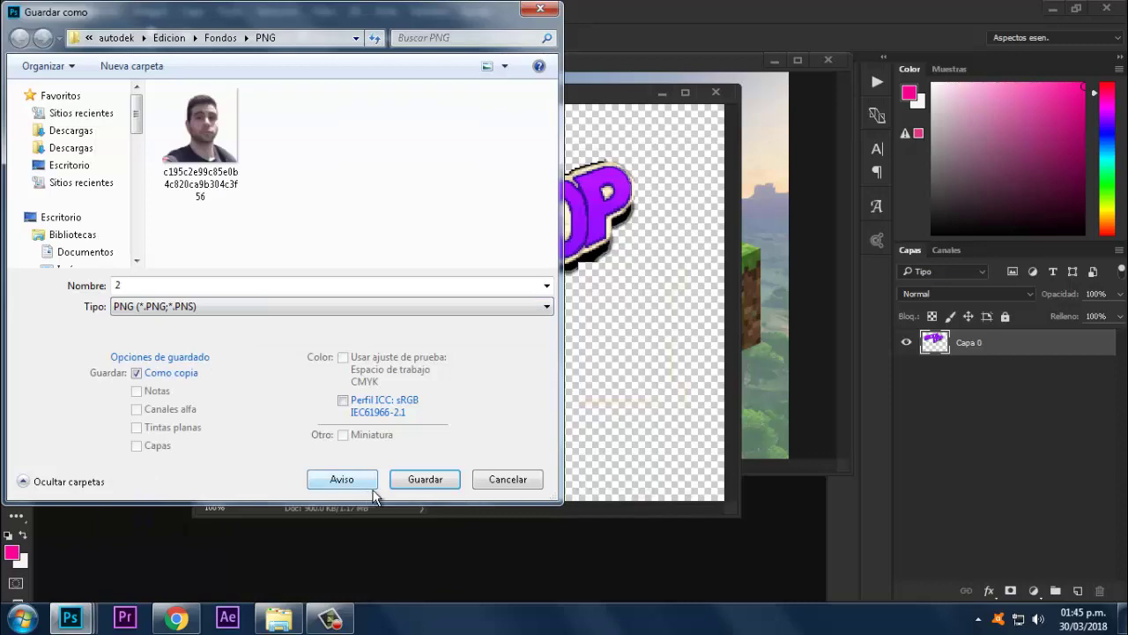
click(423, 478)
click(617, 186)
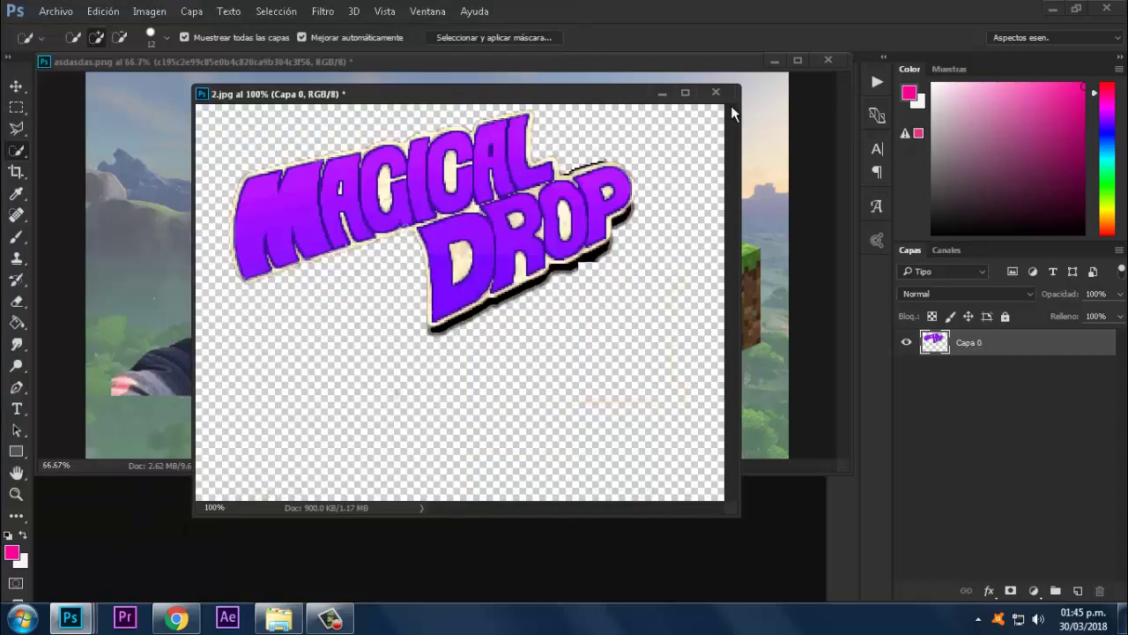
click(716, 93)
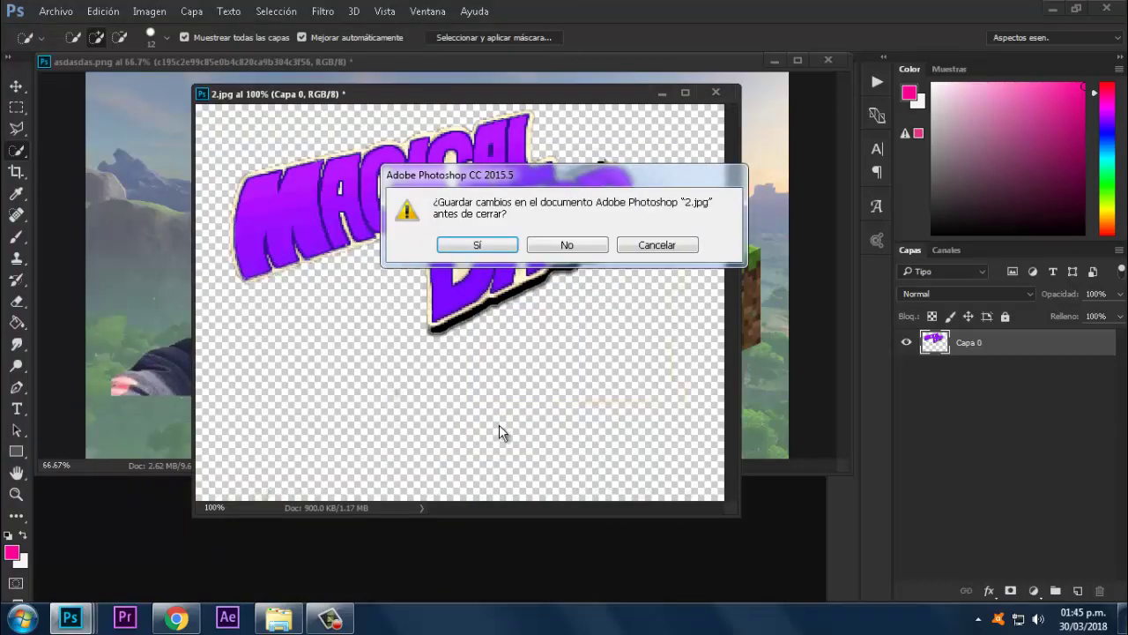
click(566, 245)
Step: Place the logo file 2 in PNG format onto the landscape in asdasdas.png and commit the placement
click(278, 618)
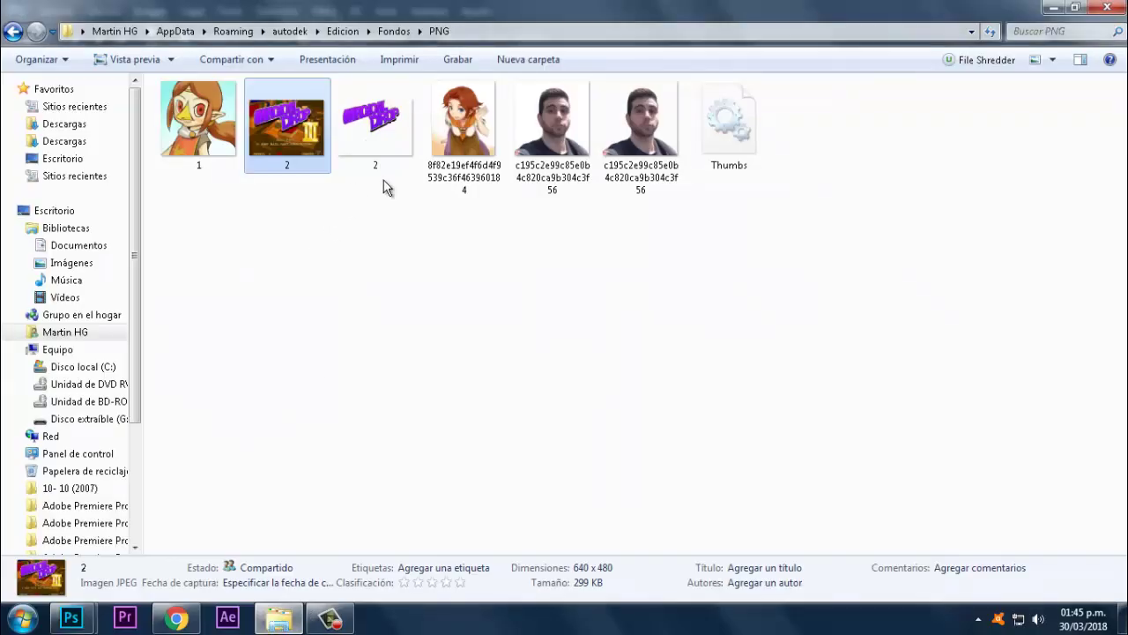
mouse_move(384, 187)
mouse_down()
mouse_move(374, 485)
mouse_move(331, 621)
mouse_move(62, 621)
mouse_move(88, 628)
mouse_move(229, 531)
mouse_move(321, 268)
mouse_move(499, 234)
mouse_move(570, 171)
mouse_move(547, 232)
mouse_up()
key(Return)
key(w)
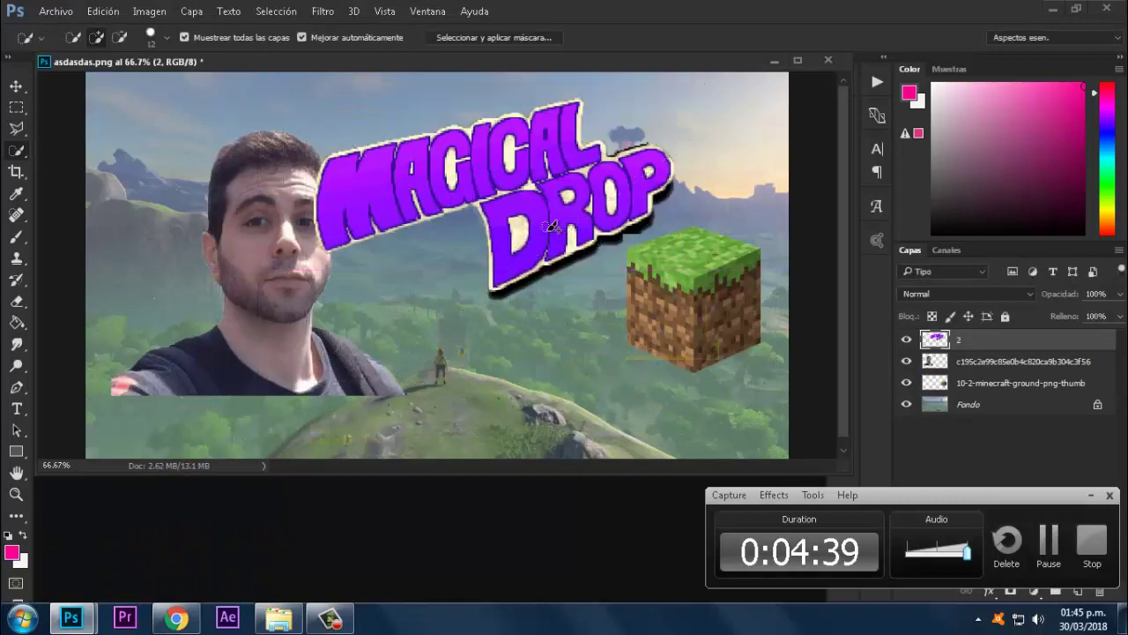
click(1090, 495)
Step: Open the red-haired girl's JPEG from the PNG folder as a separate floating document over the landscape
click(278, 617)
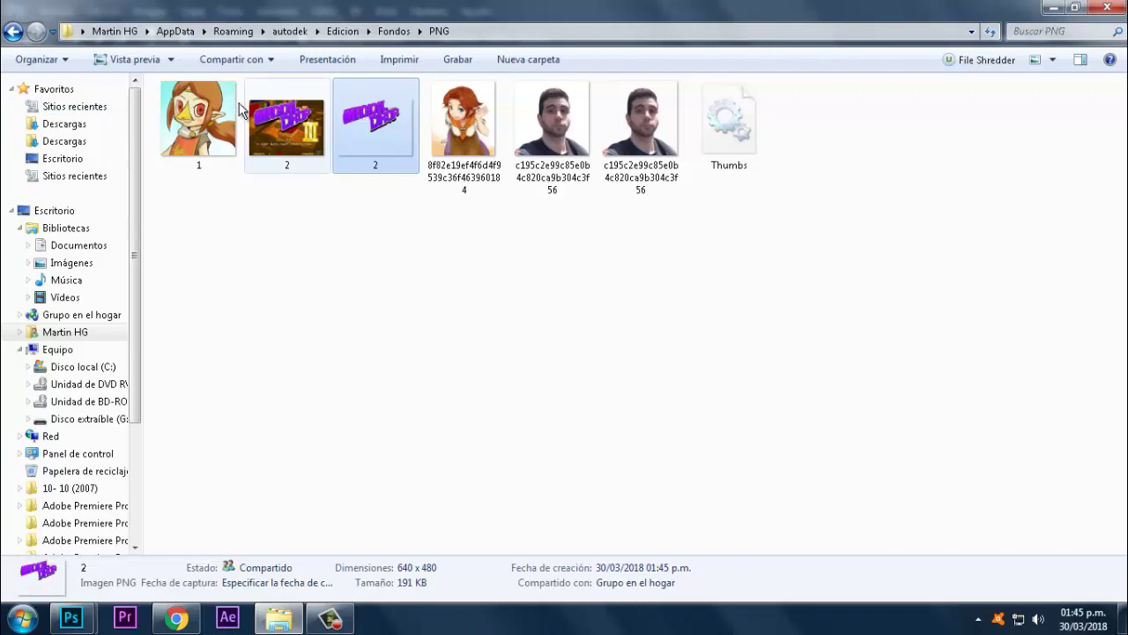
drag(186, 137, 313, 504)
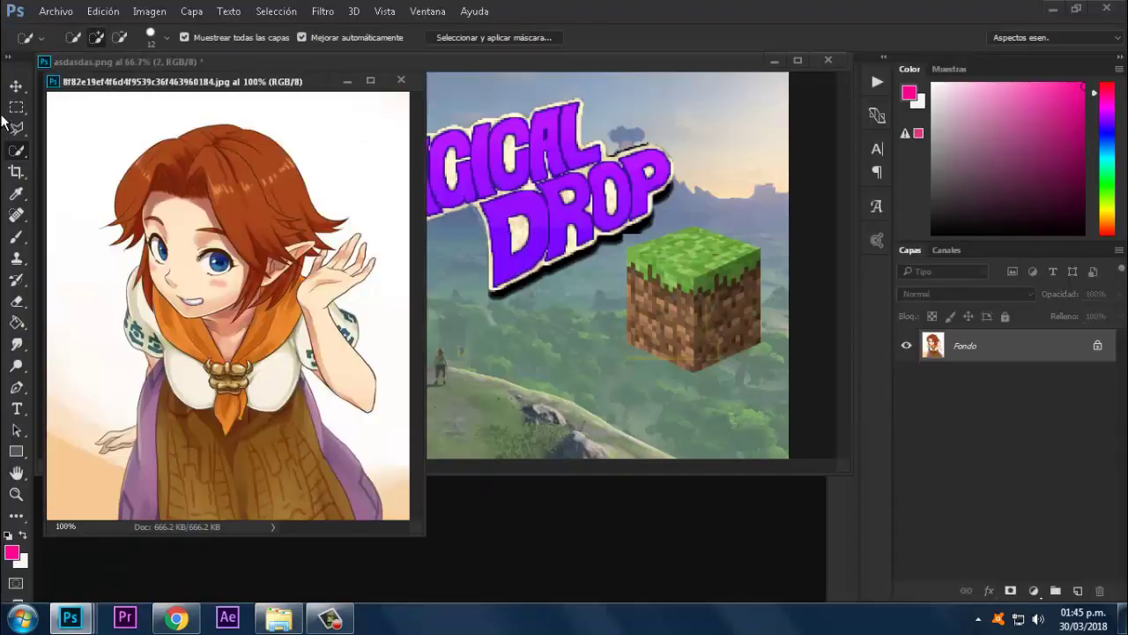
drag(177, 89, 426, 169)
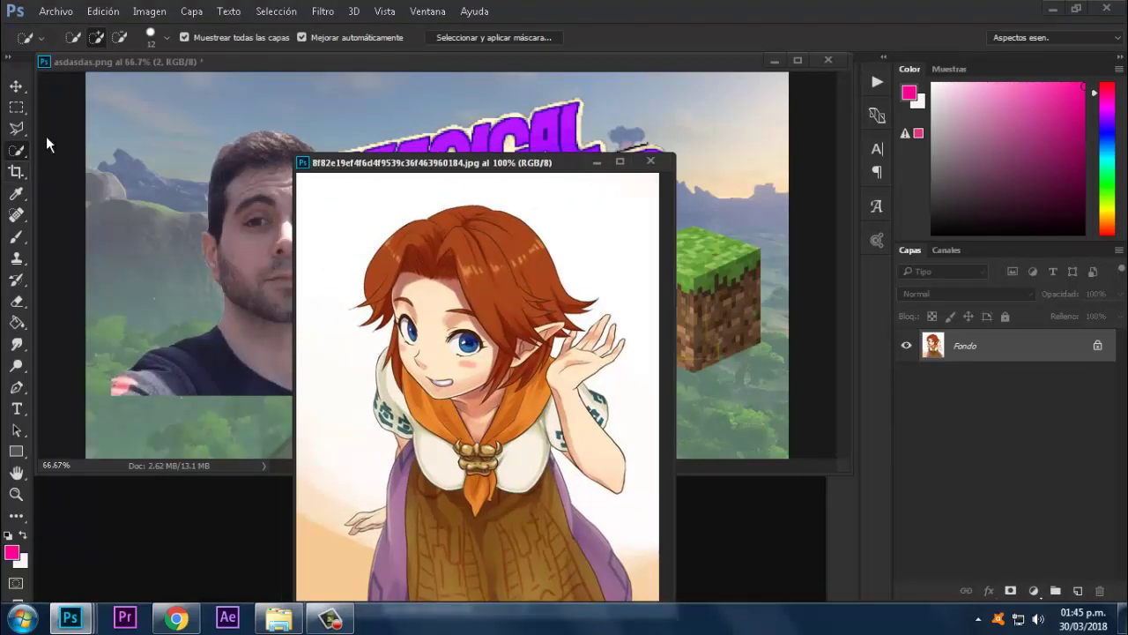
Step: Try to select the girl image's white background with the Magic Wand tool, and undo the selection
right_click(19, 159)
click(118, 173)
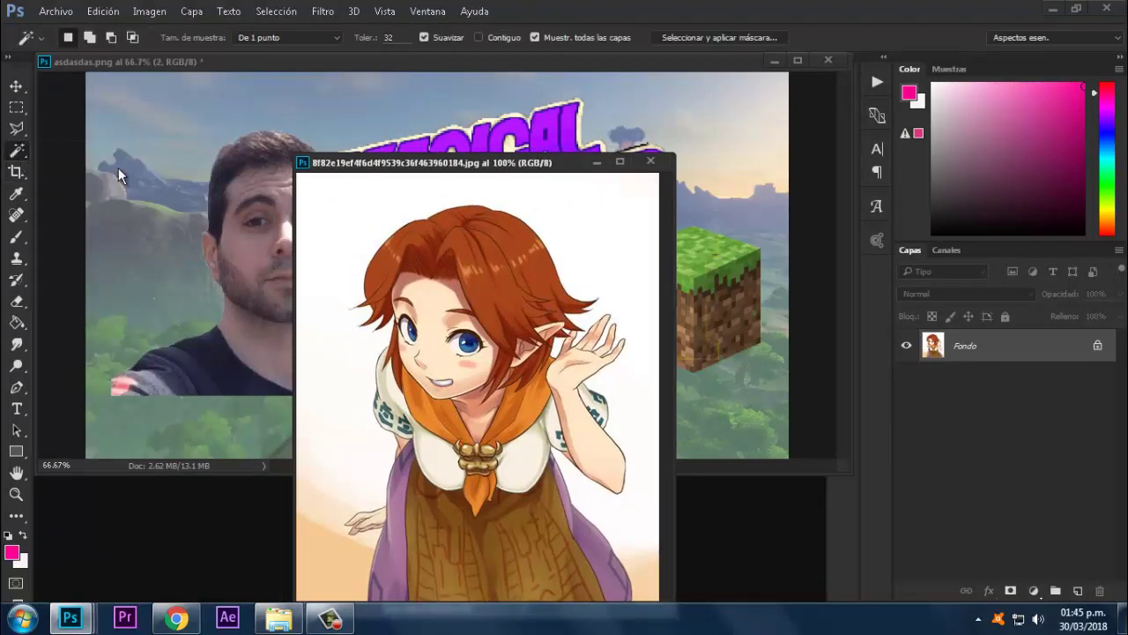
click(305, 352)
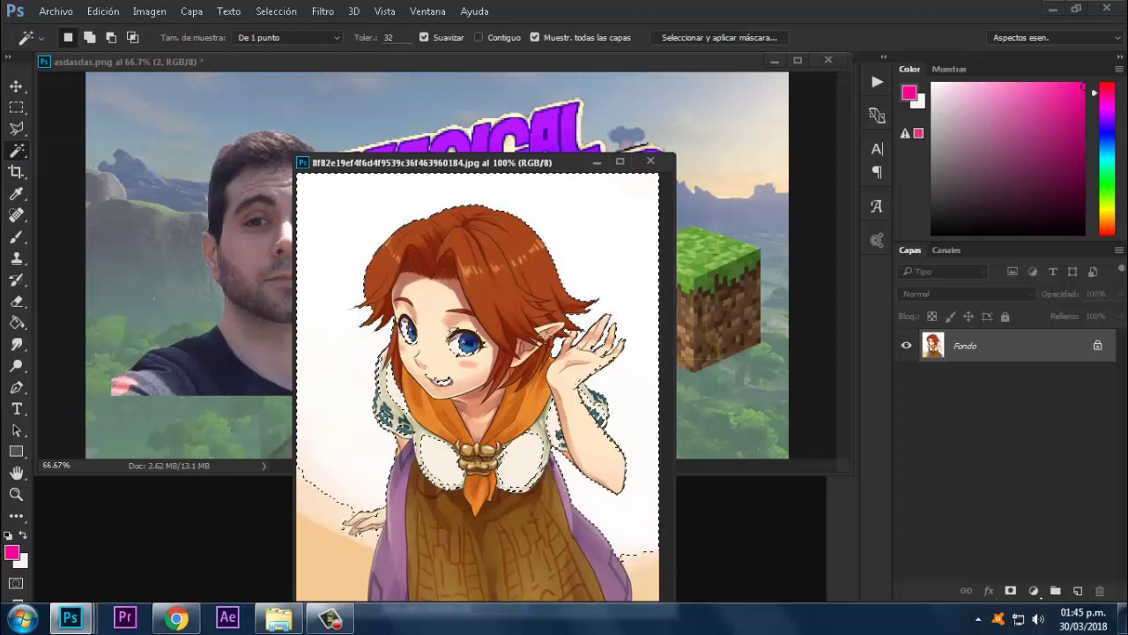
click(1097, 344)
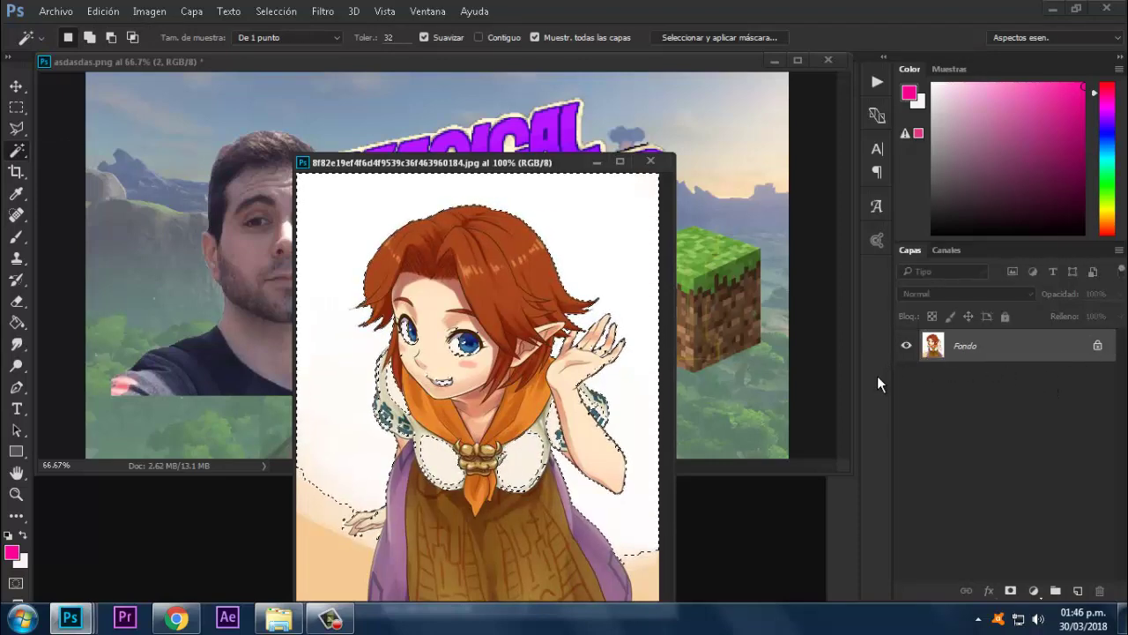
key(ctrl+alt+z)
key(ctrl+alt+z)
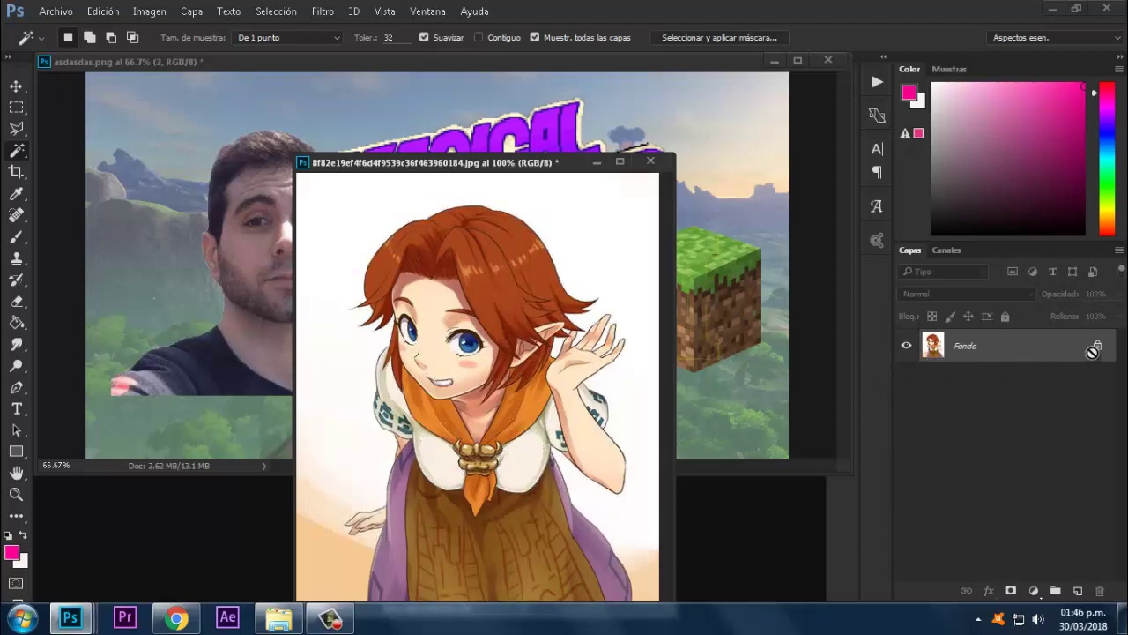
Step: Unlock the girl image's background layer, and close the document without saving
click(1098, 346)
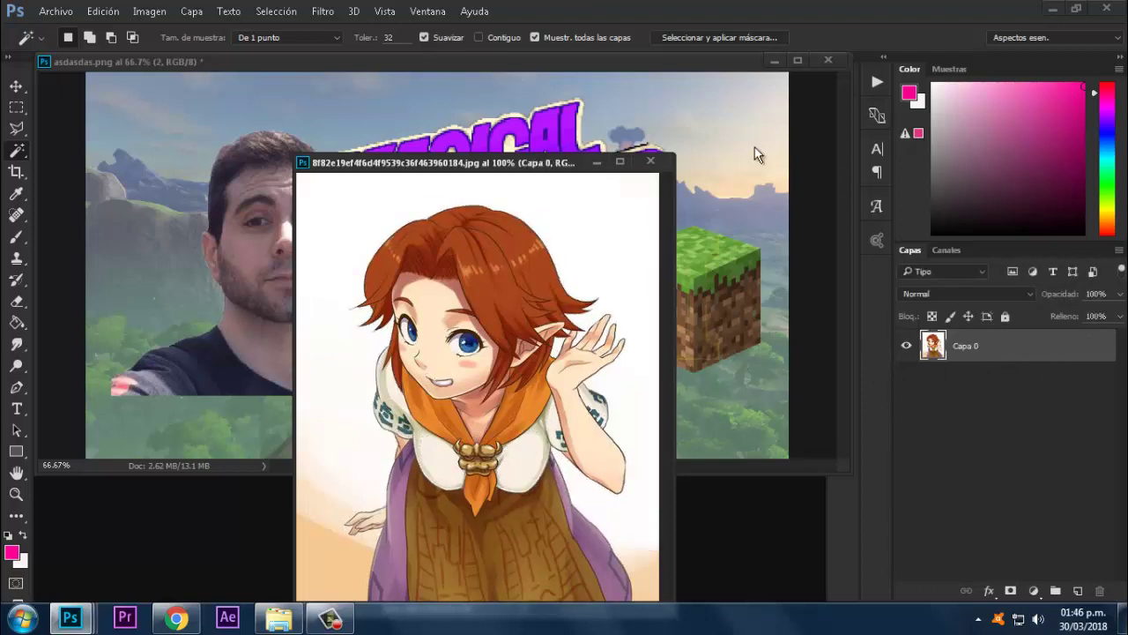
click(657, 164)
click(568, 247)
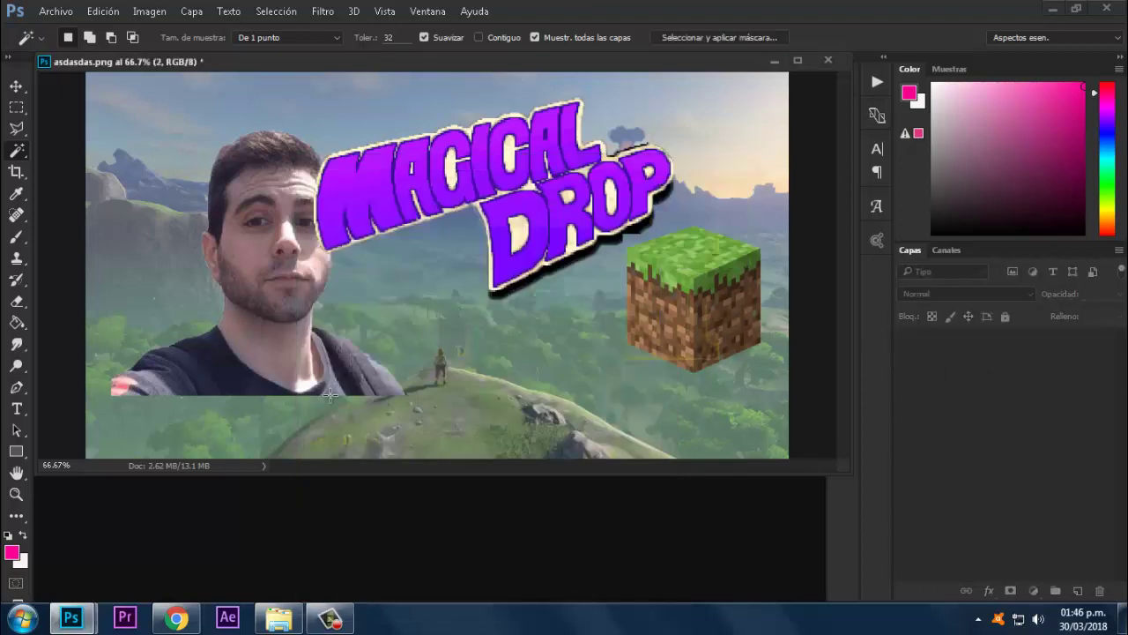
Step: Look through the autodek folder for an image with a plain background and preview the Soma_HD JPEG
click(278, 617)
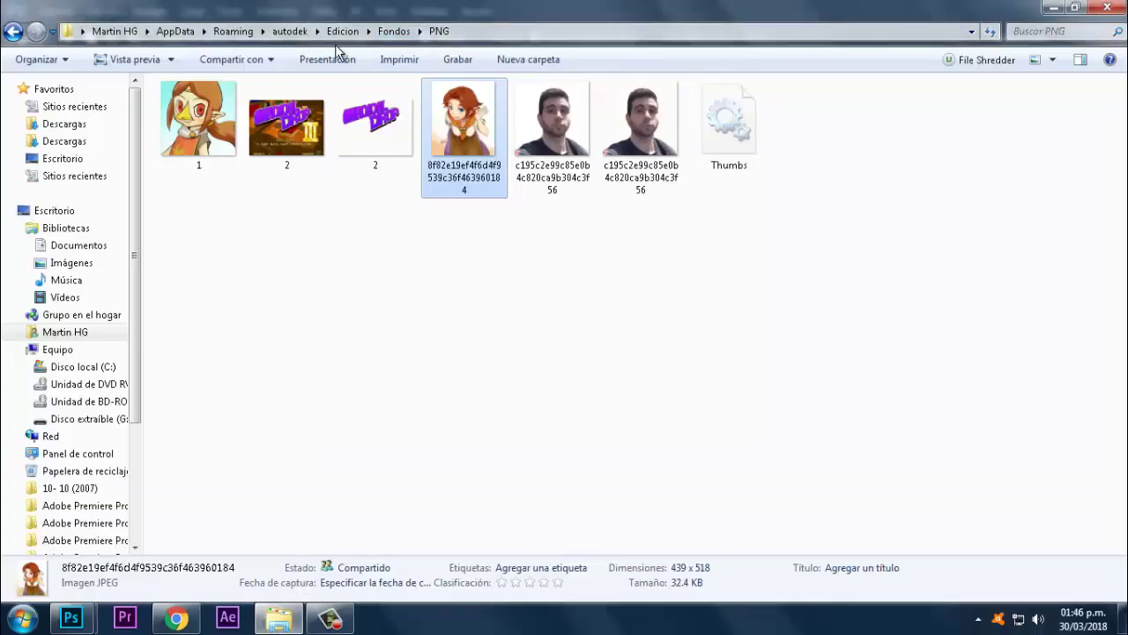
click(342, 30)
click(290, 31)
click(486, 234)
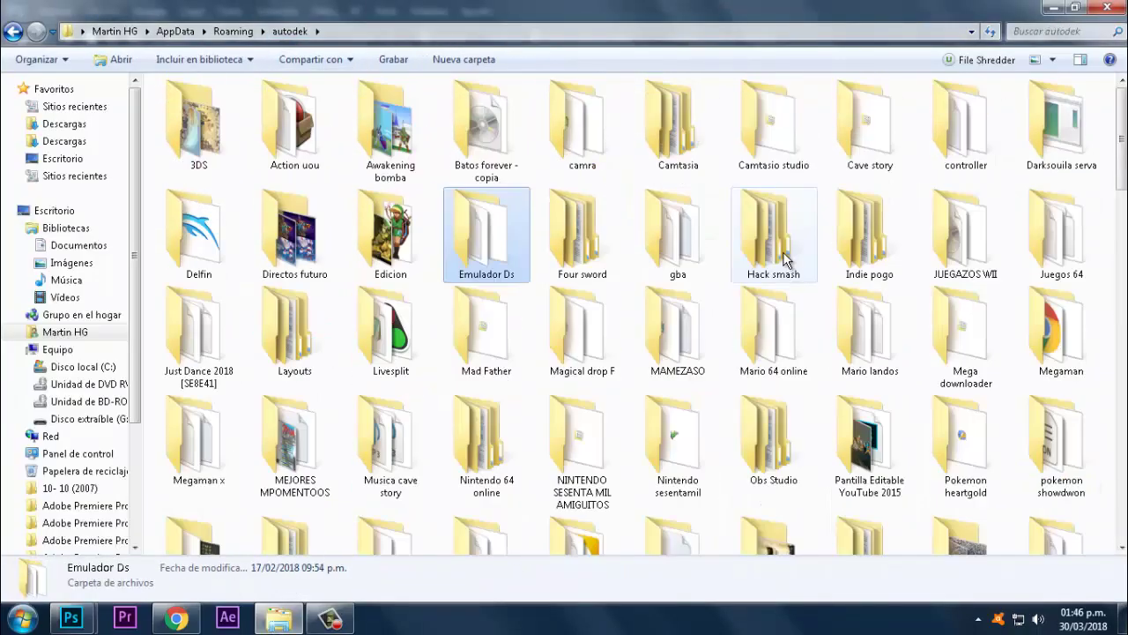
scroll(785, 260, down, 5)
scroll(787, 262, down, 3)
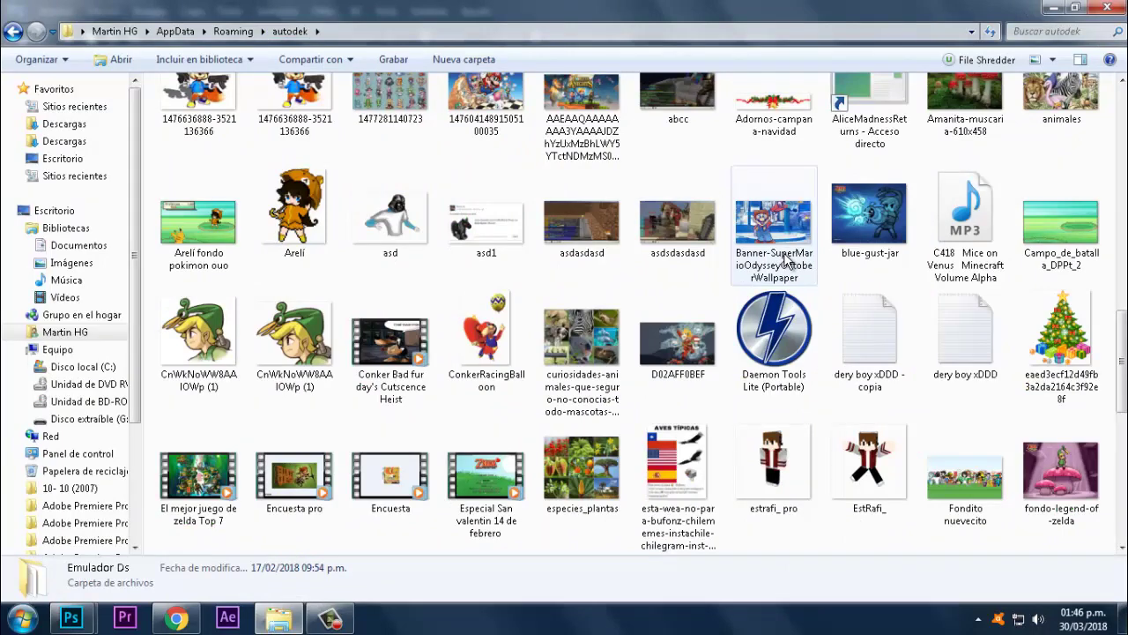
scroll(787, 262, down, 5)
double_click(870, 467)
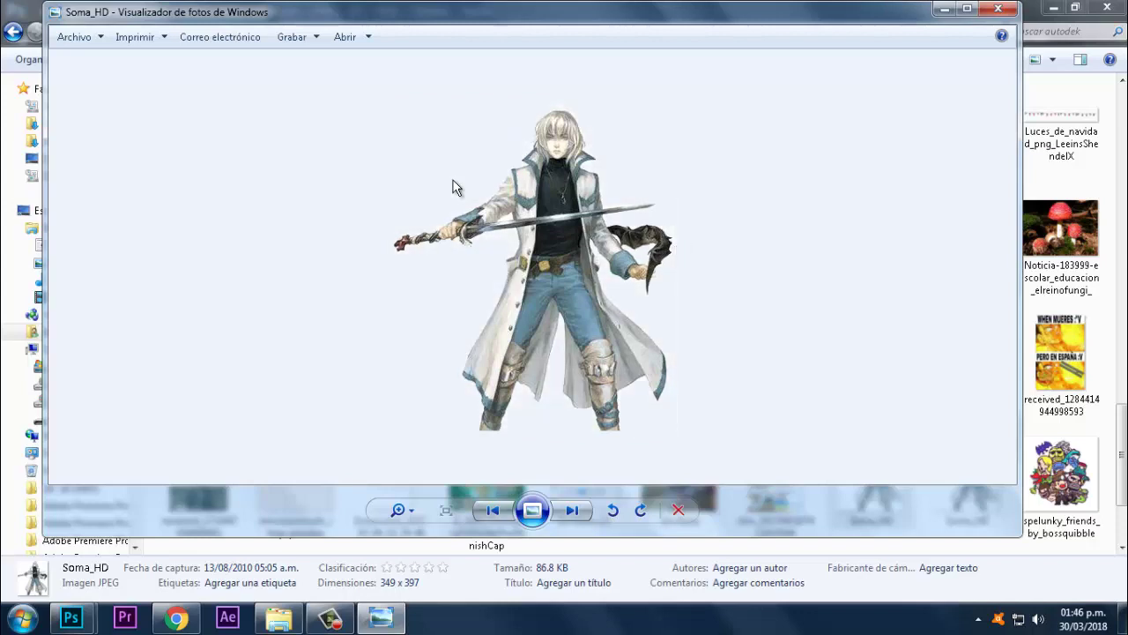
click(998, 9)
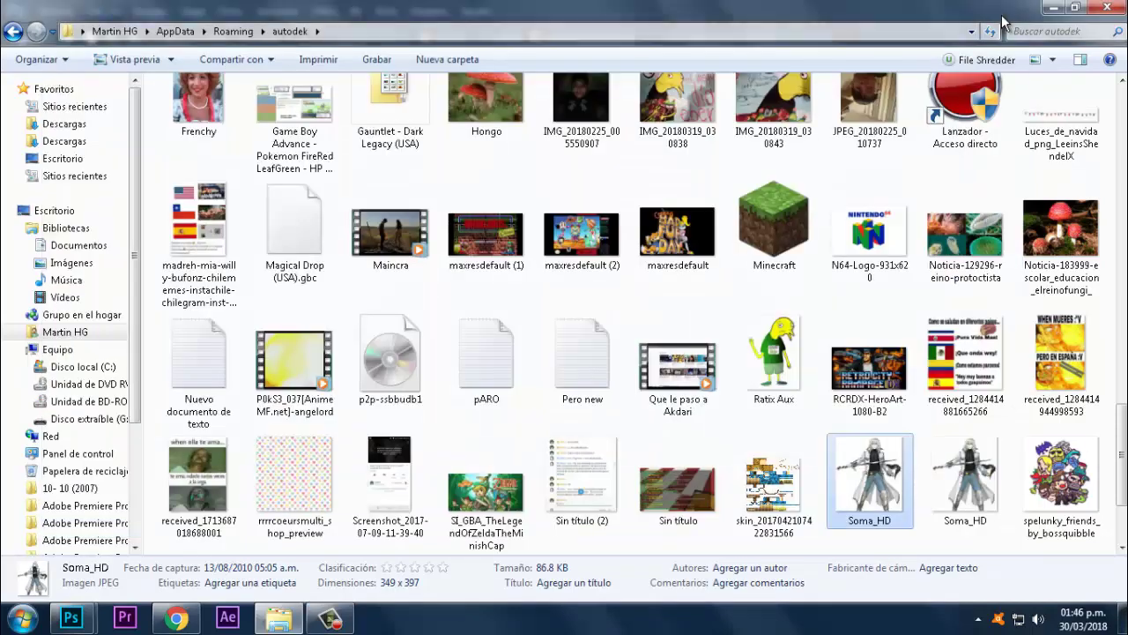
Step: Browse the Edicion folder's images, checking the file details of Celebi, Artwork_Princesa_Zelda_ALttP and Brandon mujer
scroll(916, 179, up, 15)
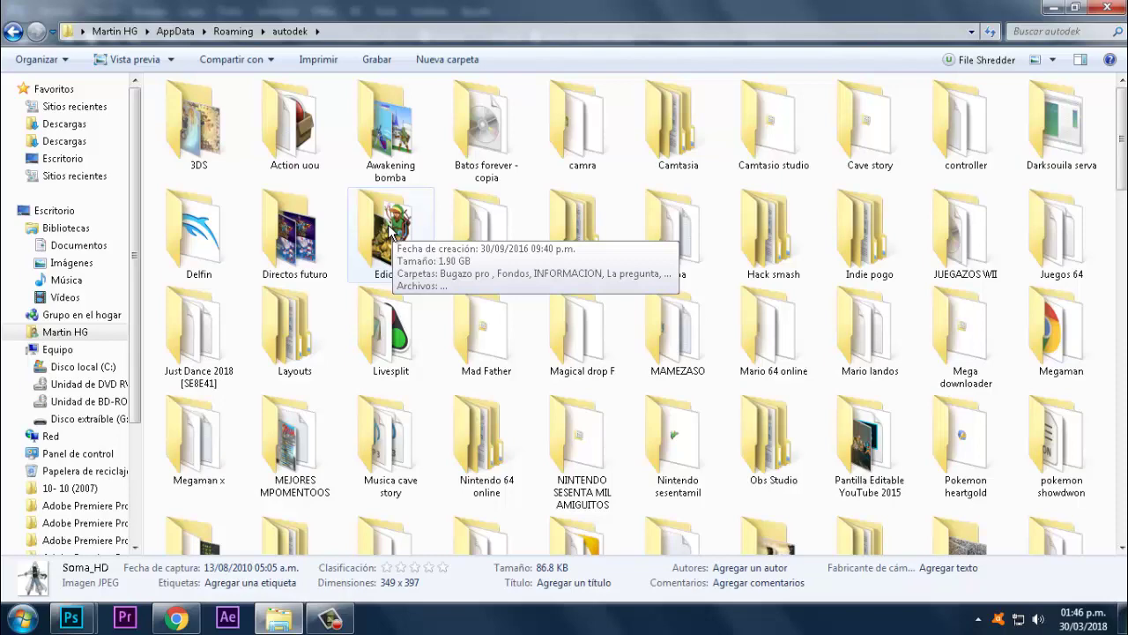
double_click(388, 231)
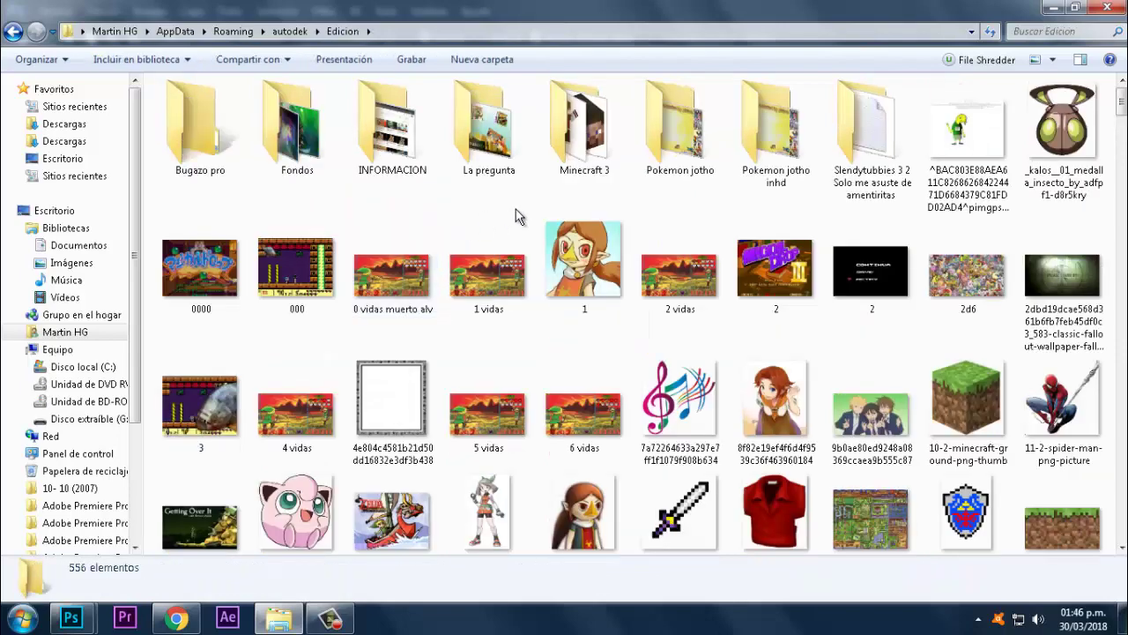
scroll(514, 205, down, 3)
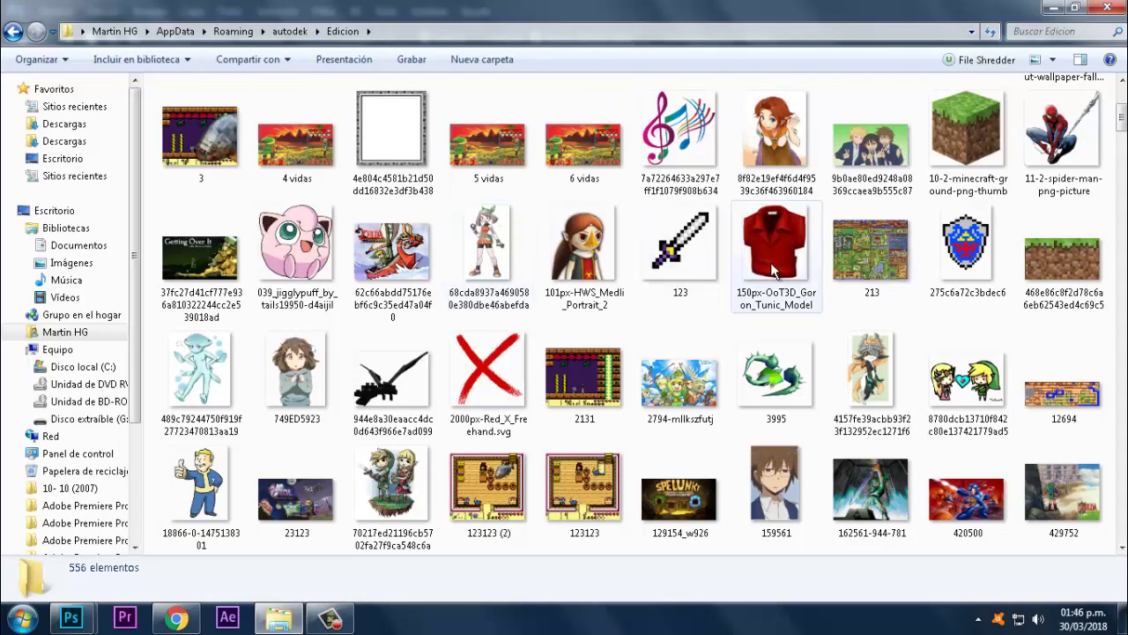
scroll(811, 431, down, 5)
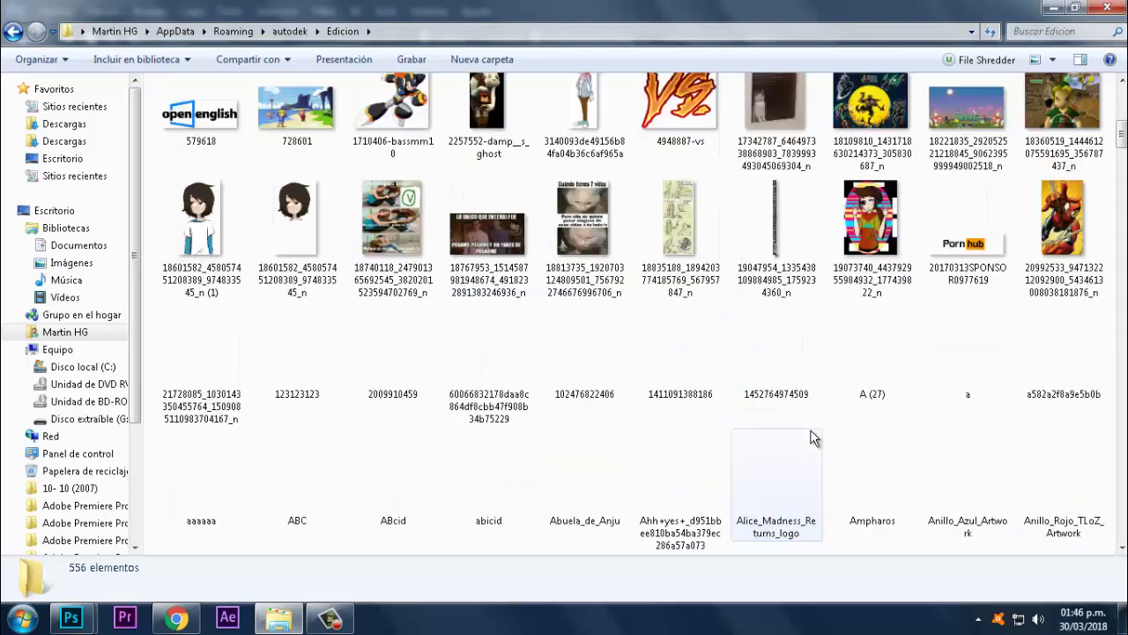
scroll(811, 432, down, 7)
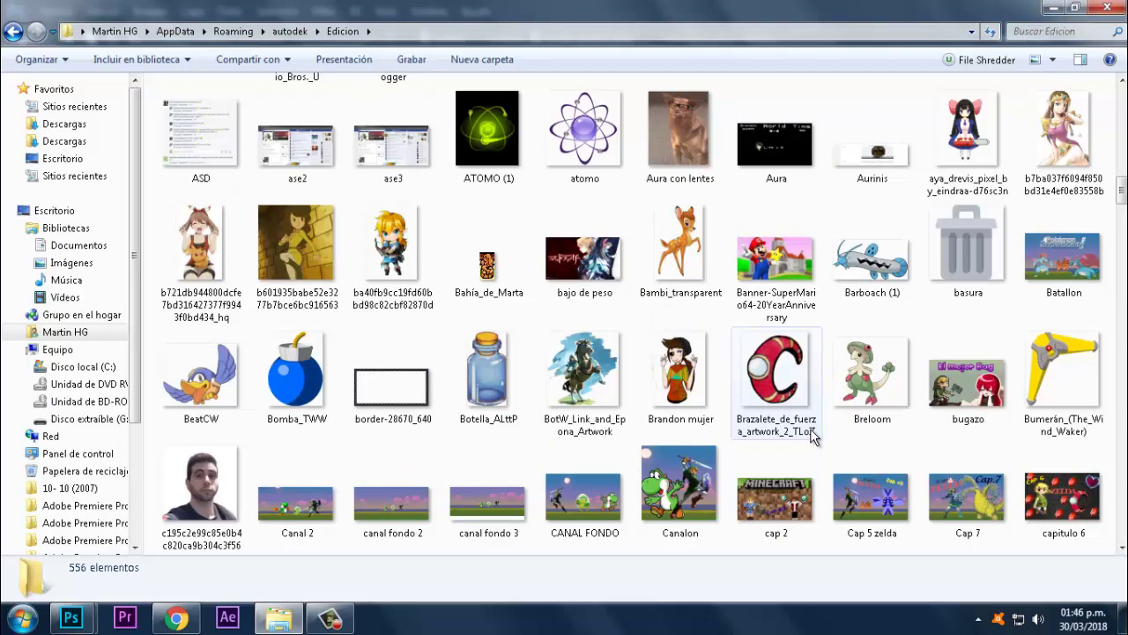
click(707, 331)
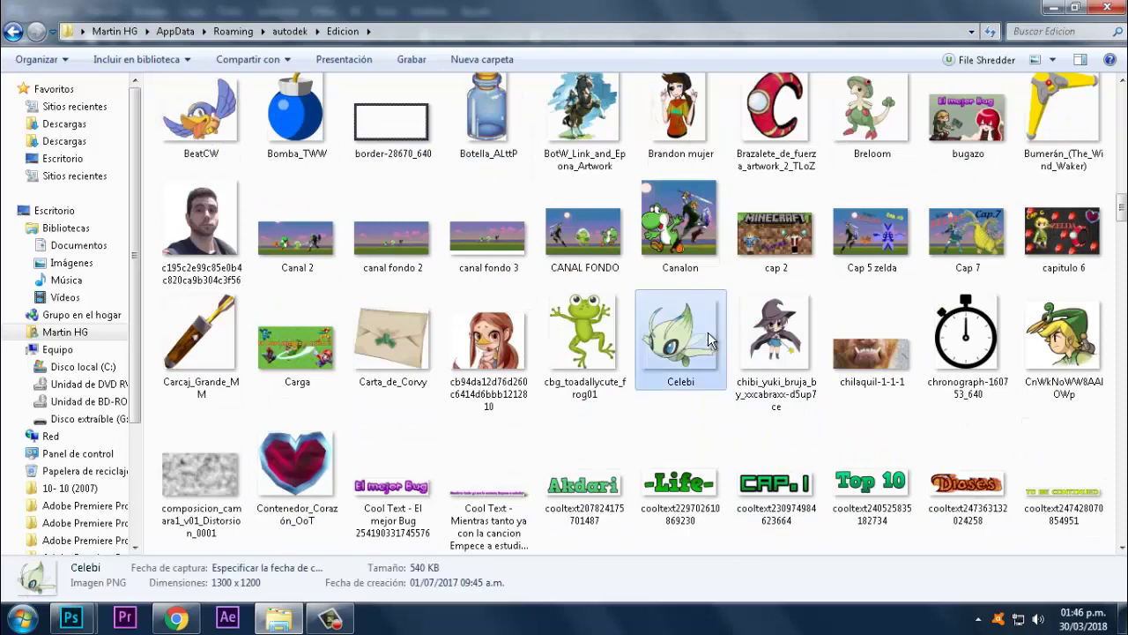
click(755, 331)
scroll(679, 249, up, 6)
click(679, 249)
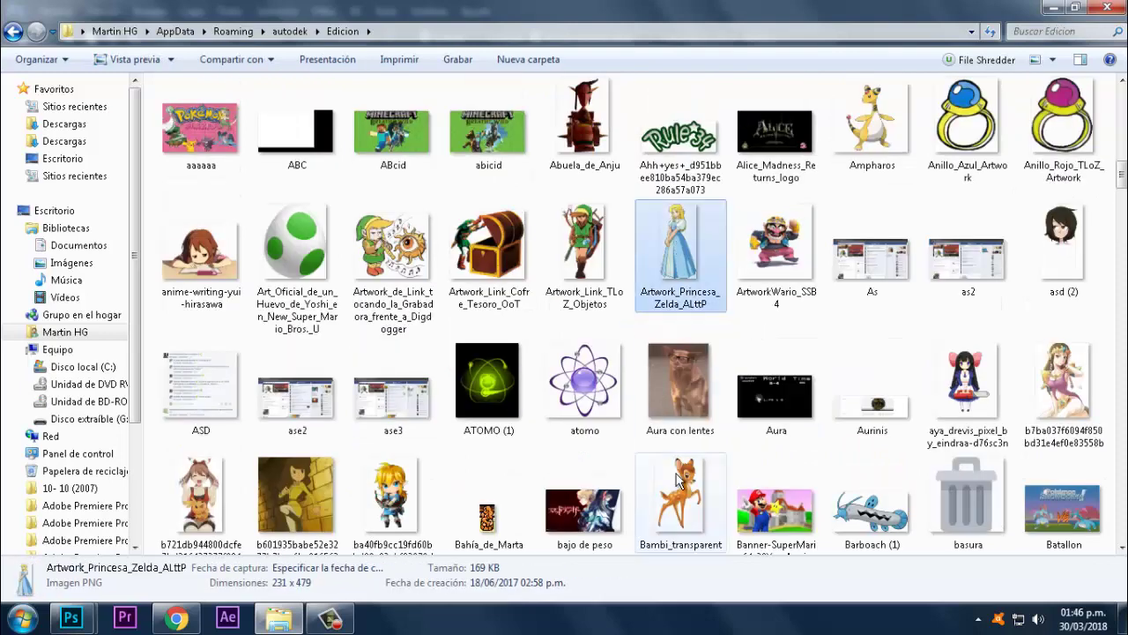
scroll(678, 264, down, 3)
click(690, 370)
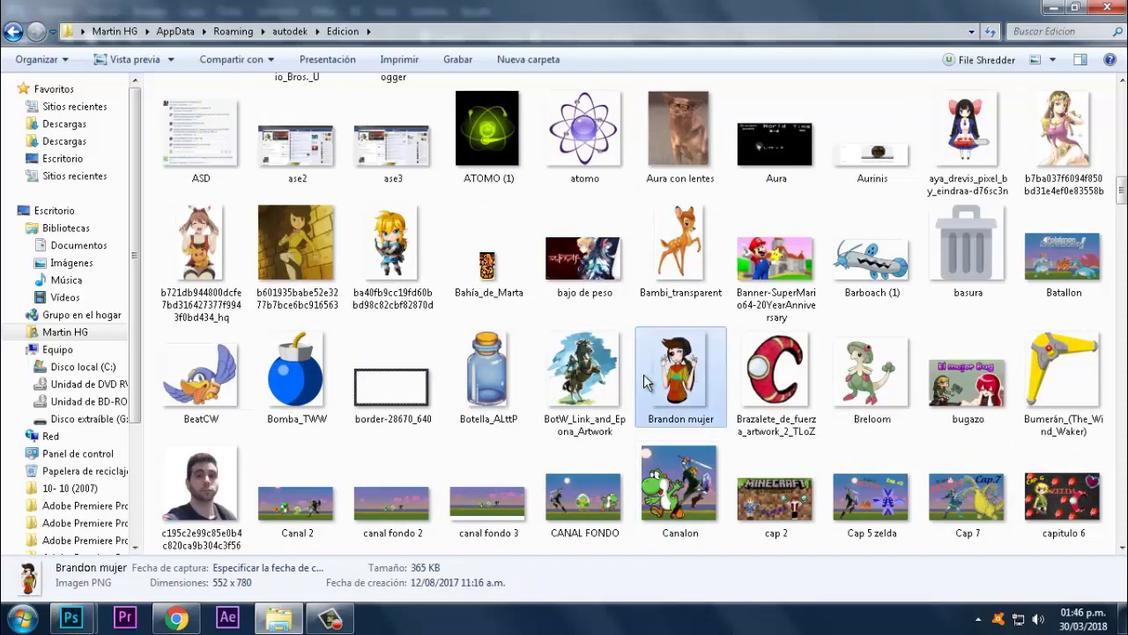
scroll(392, 379, down, 3)
scroll(776, 379, up, 6)
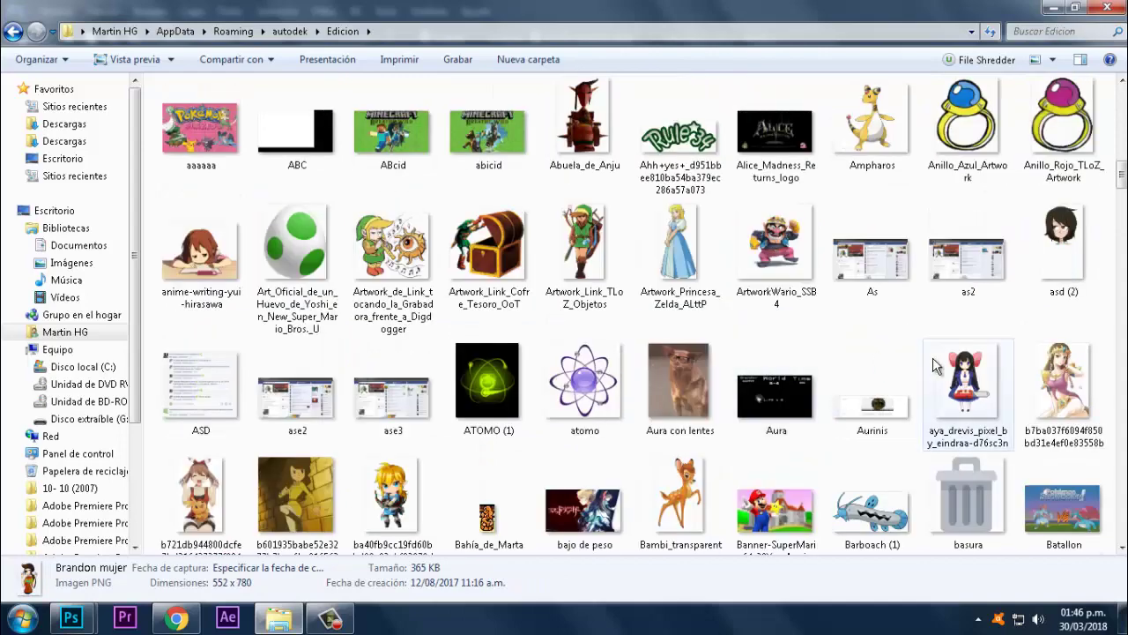
scroll(936, 366, down, 20)
scroll(939, 366, up, 8)
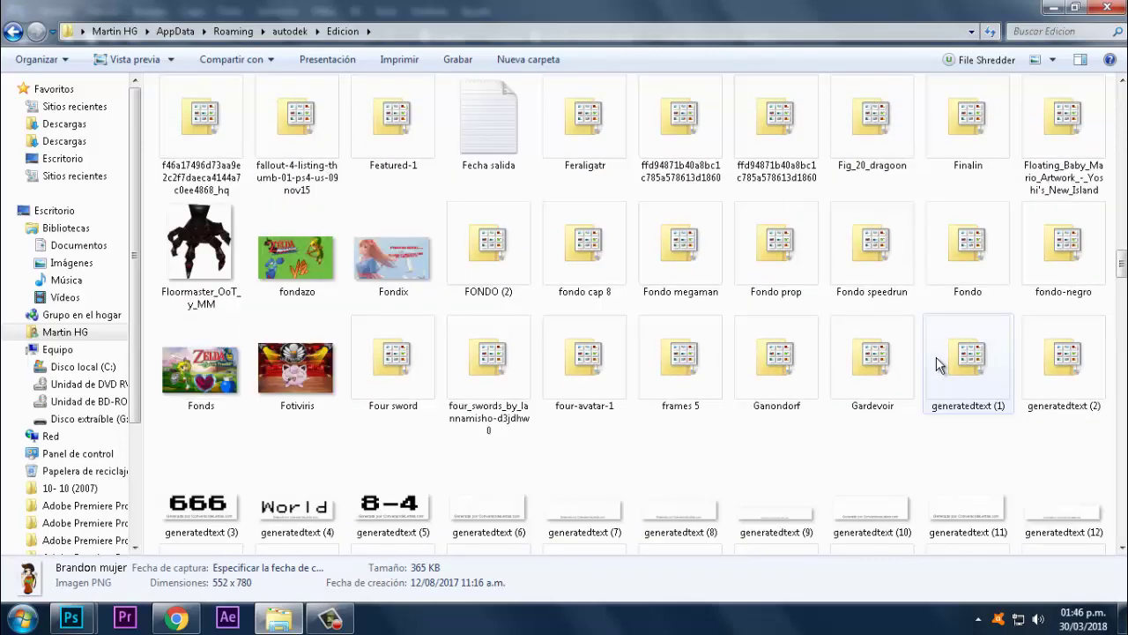
scroll(937, 366, up, 5)
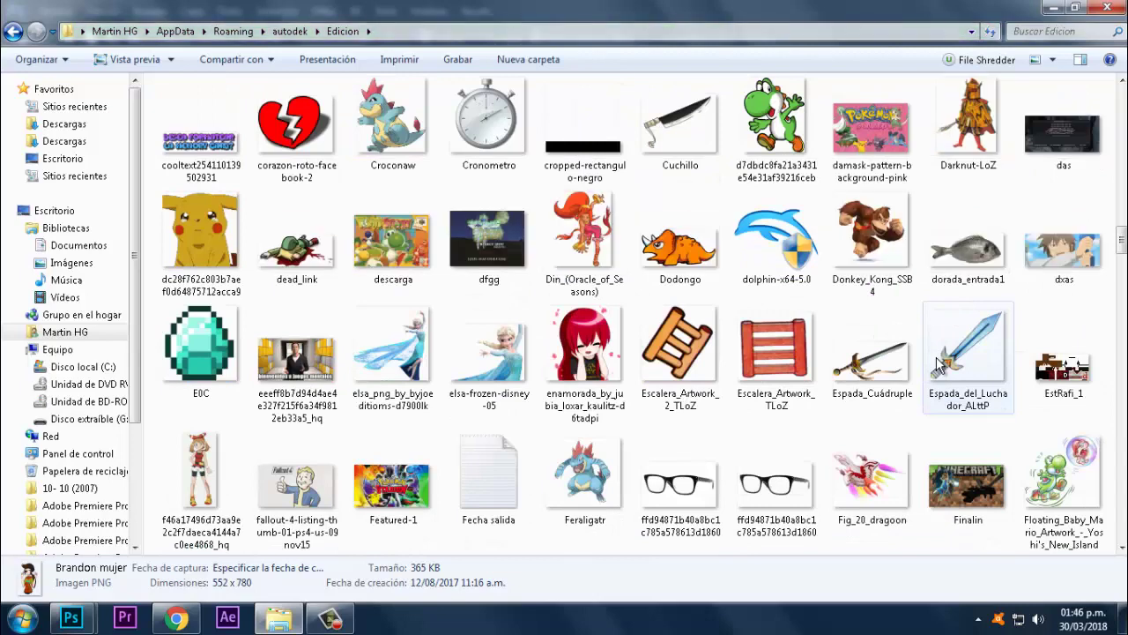
scroll(937, 366, up, 10)
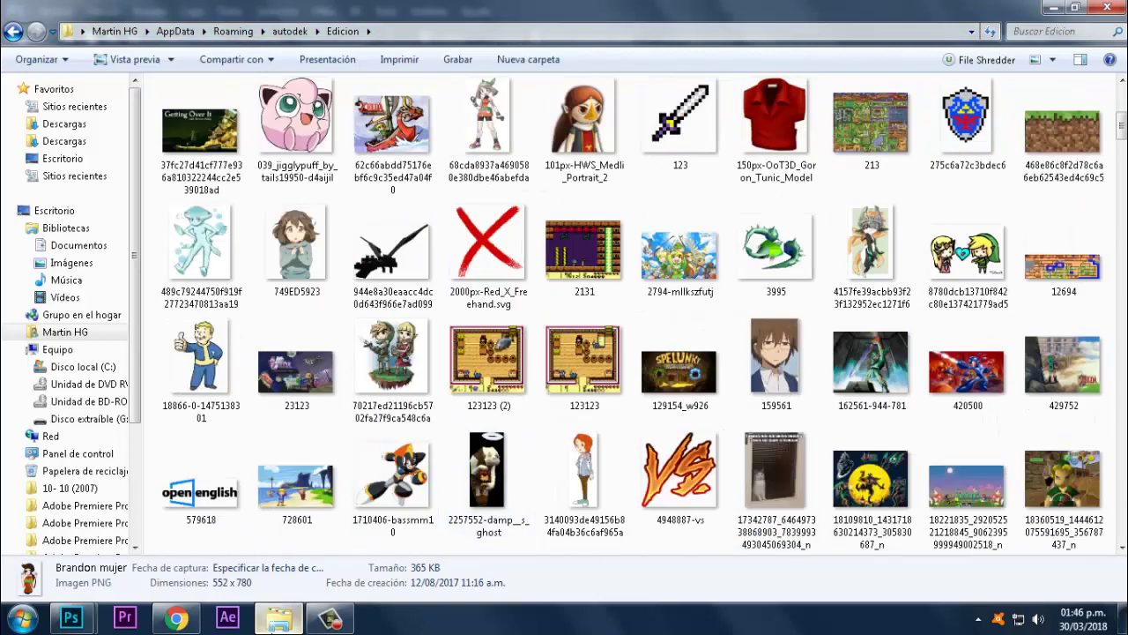
Step: Switch to the landscape composition in Photoshop, show the transform controls, and shrink the Magical Drop logo, placing it at the landscape's top centre
mouse_move(71, 617)
click(214, 545)
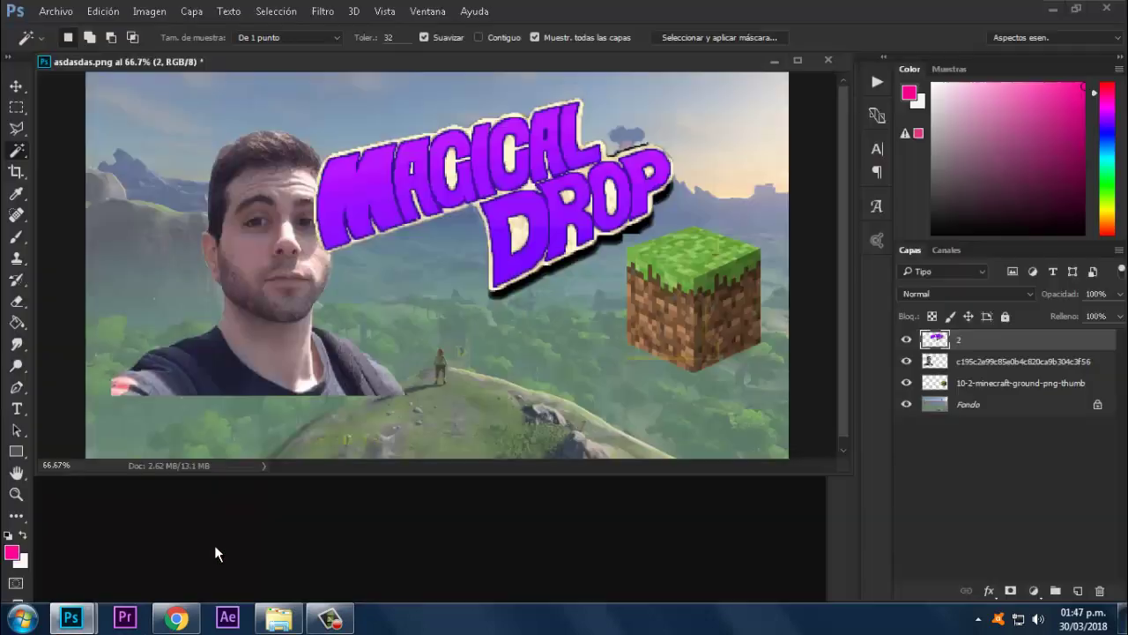
click(16, 84)
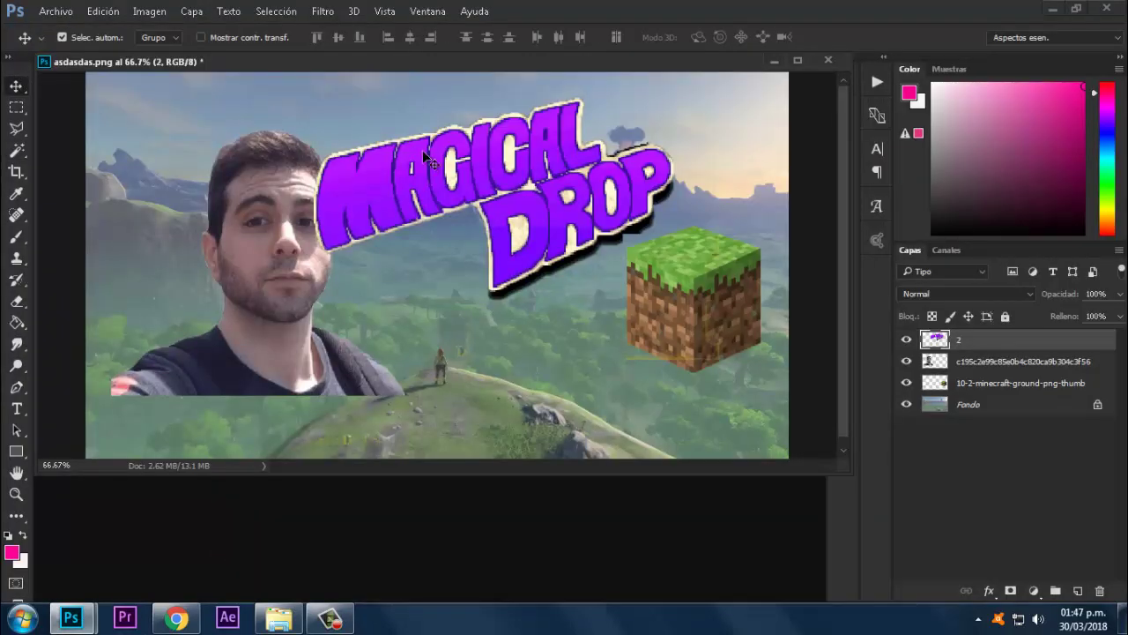
drag(422, 150, 453, 167)
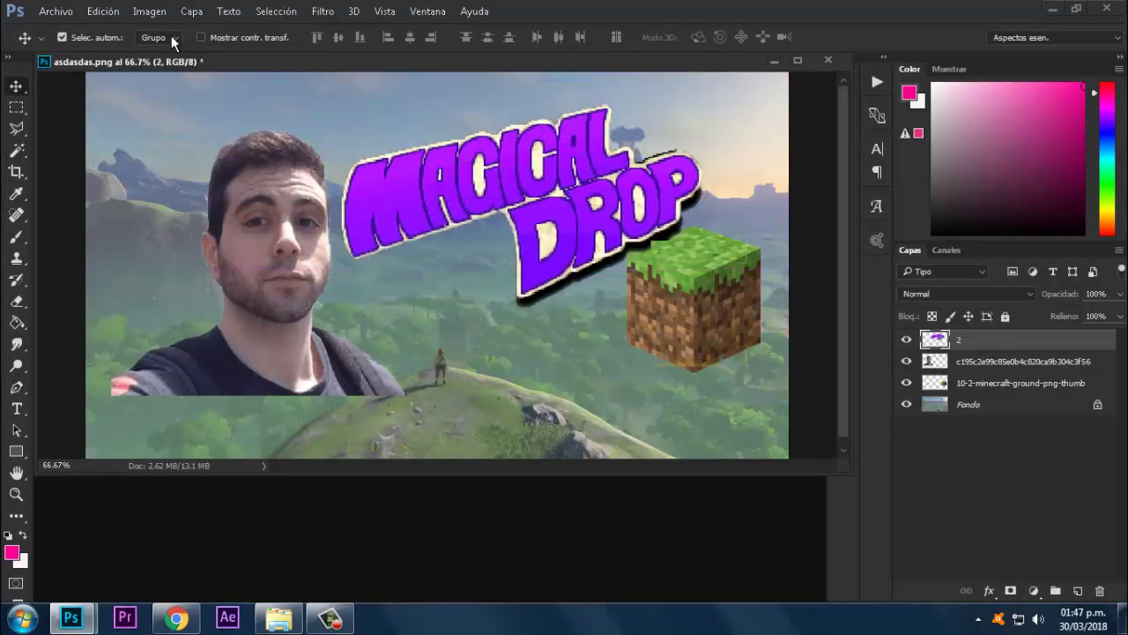
click(200, 37)
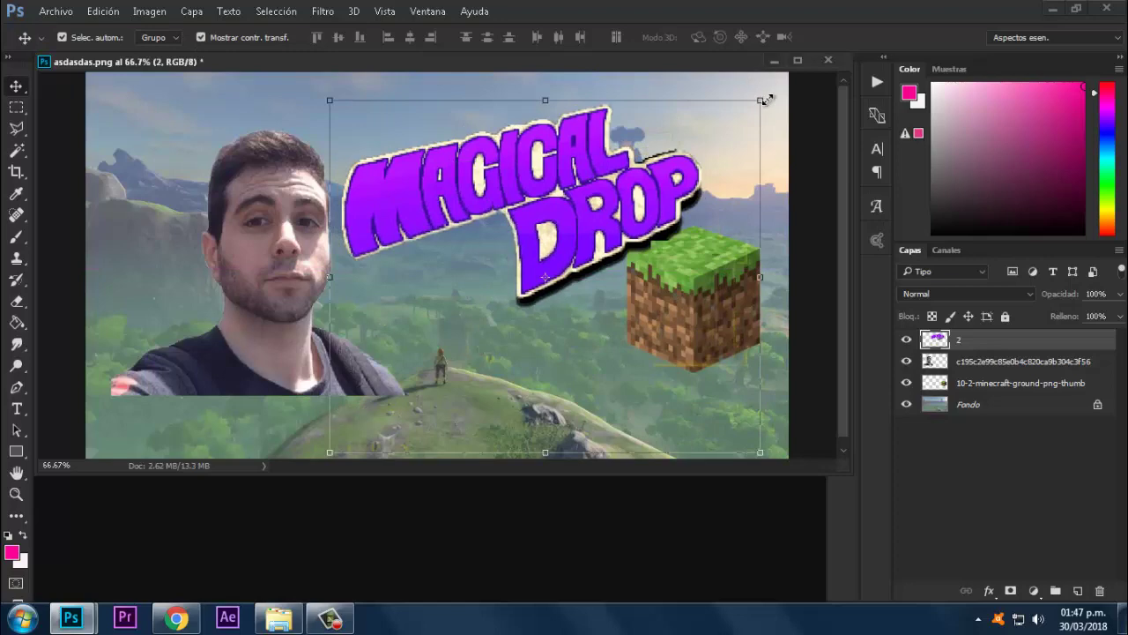
drag(761, 101, 661, 225)
drag(490, 344, 508, 187)
key(Return)
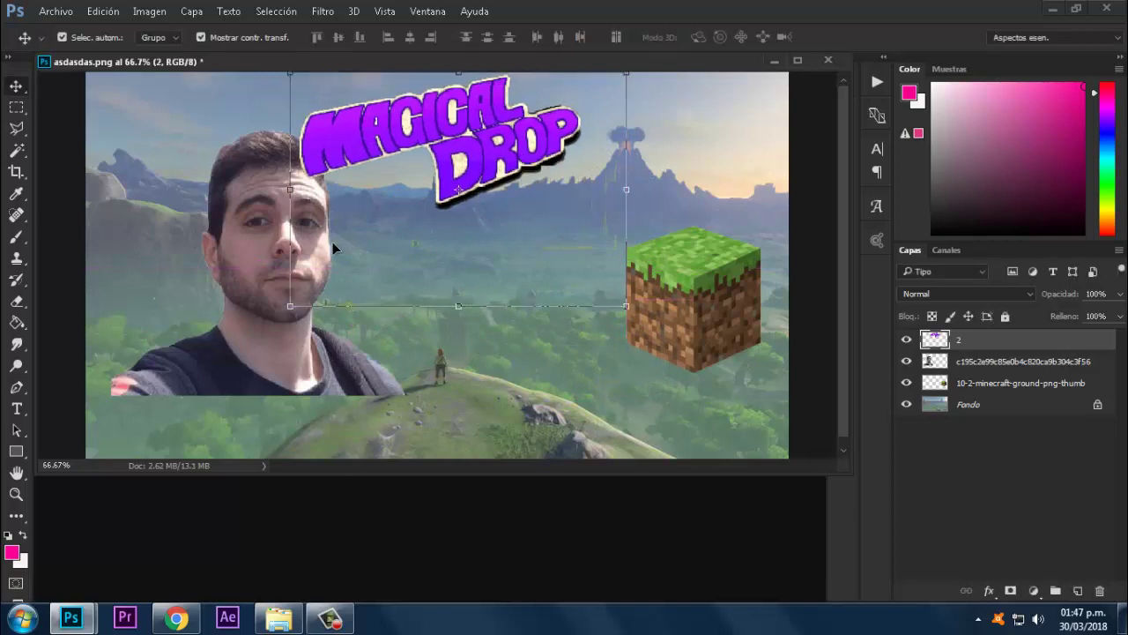
Step: Move the portrait into the landscape's lower-left corner, and move the Minecraft block down-left and enlarge it to about 203% width and 194% height
click(236, 366)
drag(240, 370, 194, 441)
drag(633, 355, 498, 435)
drag(627, 308, 764, 167)
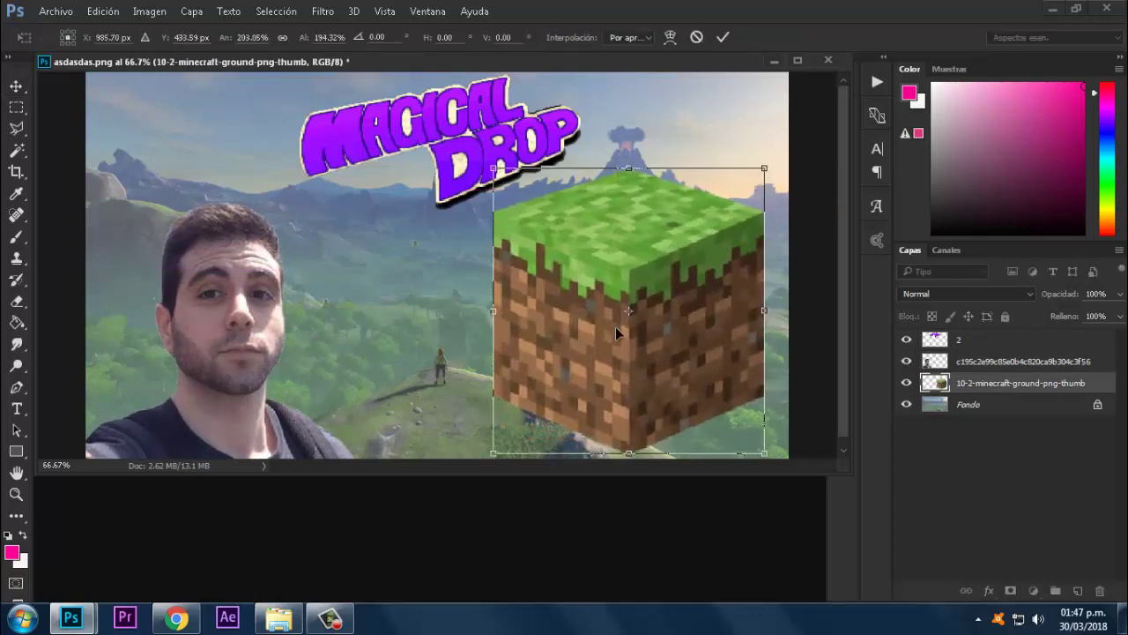
double_click(633, 336)
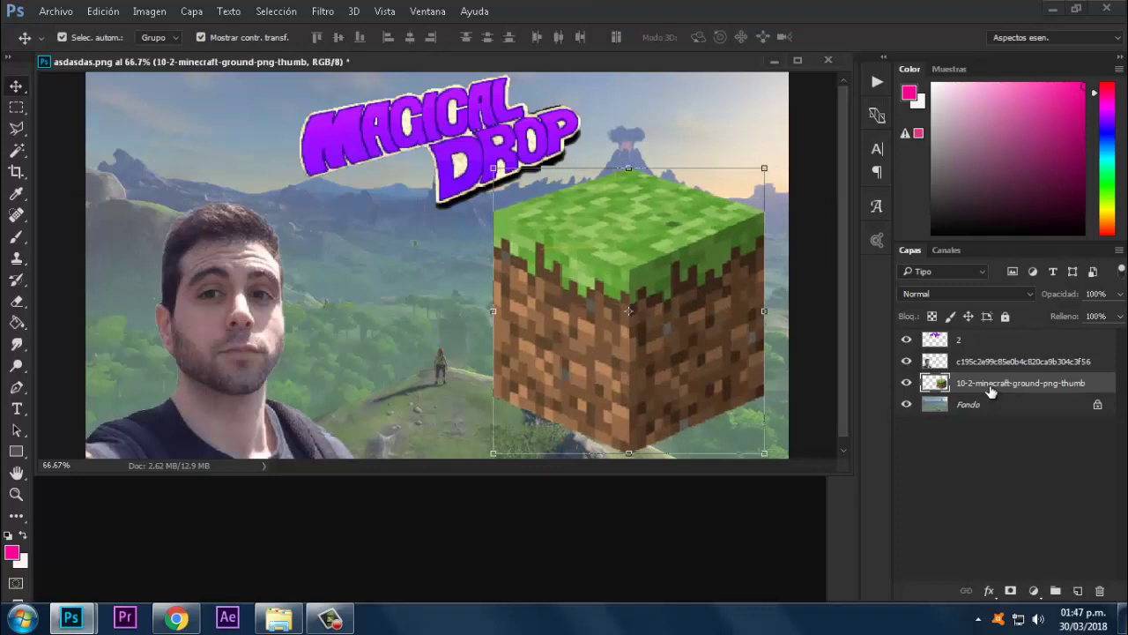
Step: Move the 10-2-minecraft-ground-png-thumb layer to the top of the layer stack, above layer 2
drag(990, 391, 975, 335)
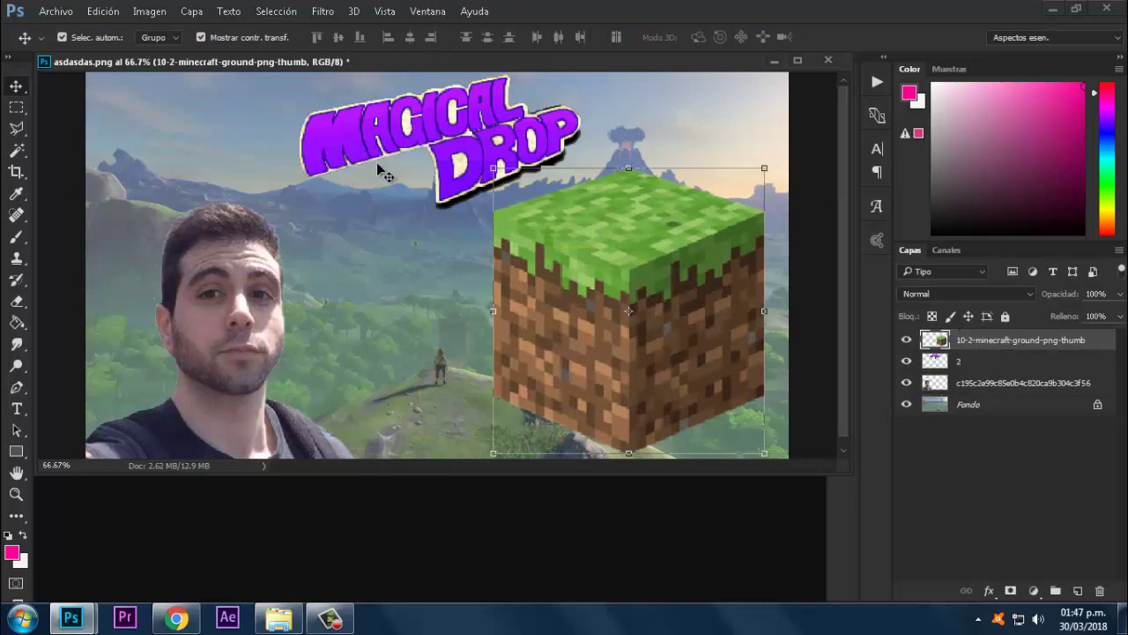
key(ctrl+t)
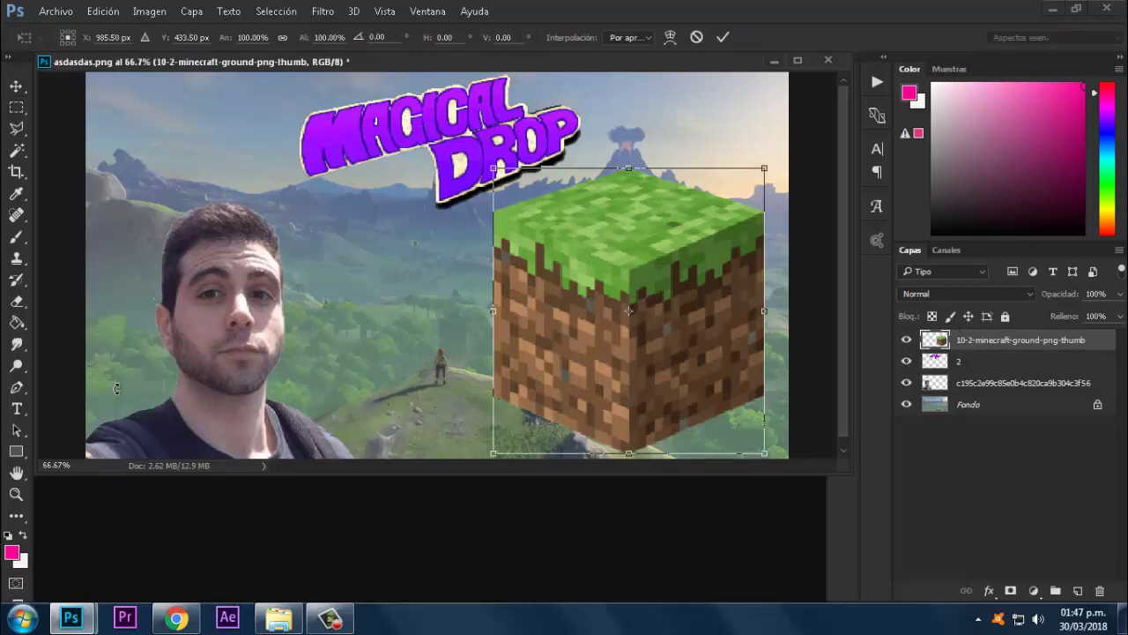
key(Return)
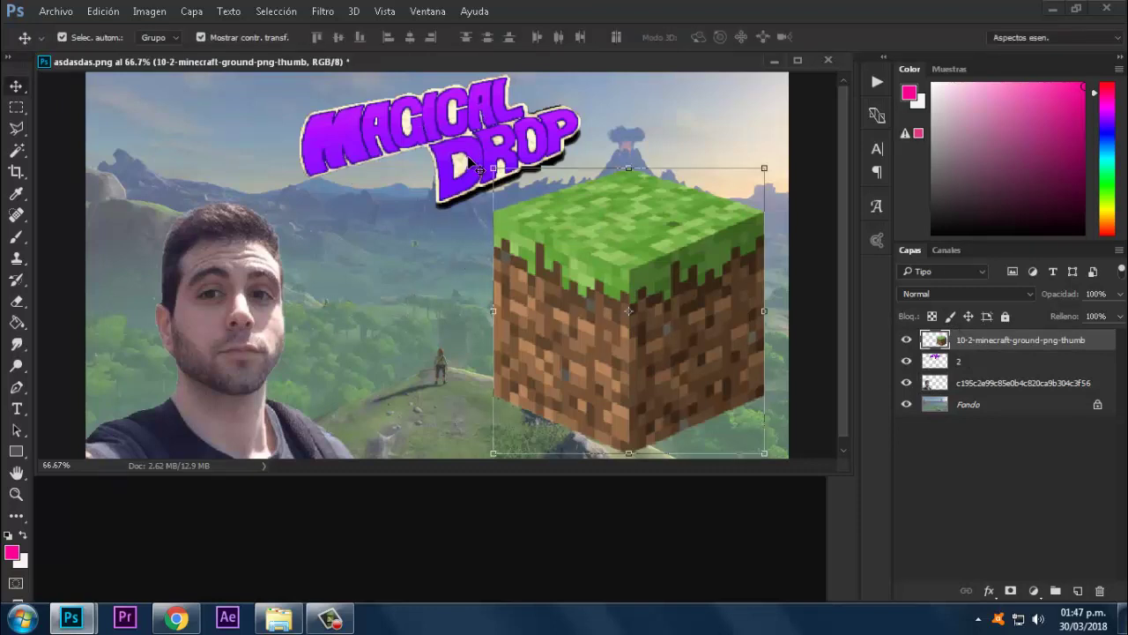